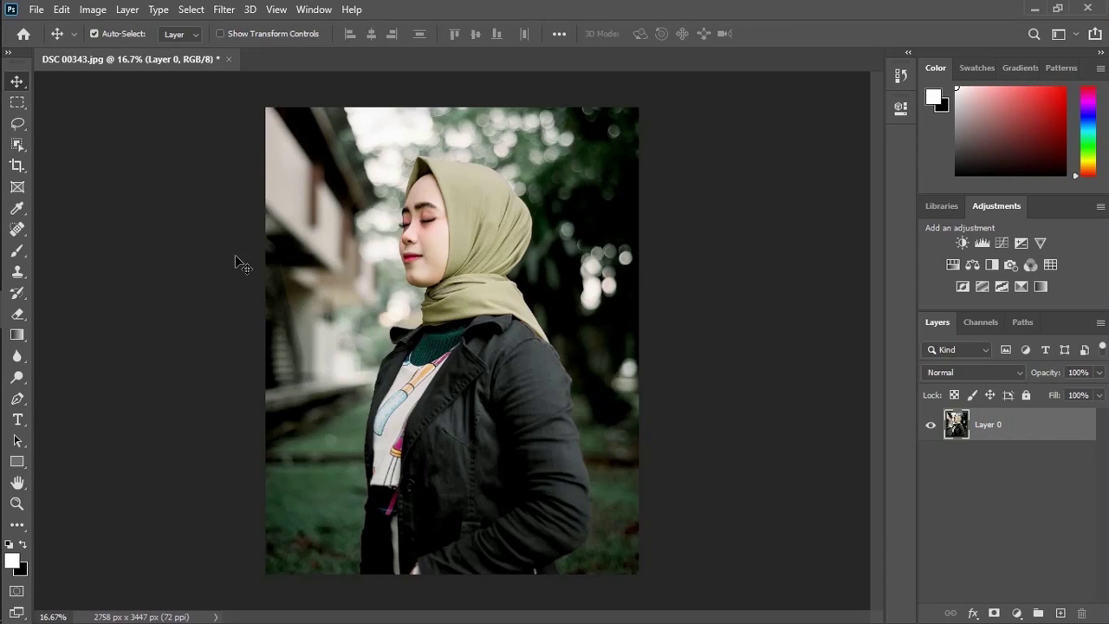
Switch to the Pen tool to begin tracing the woman's outline on DSC 00343.jpg
key("p")
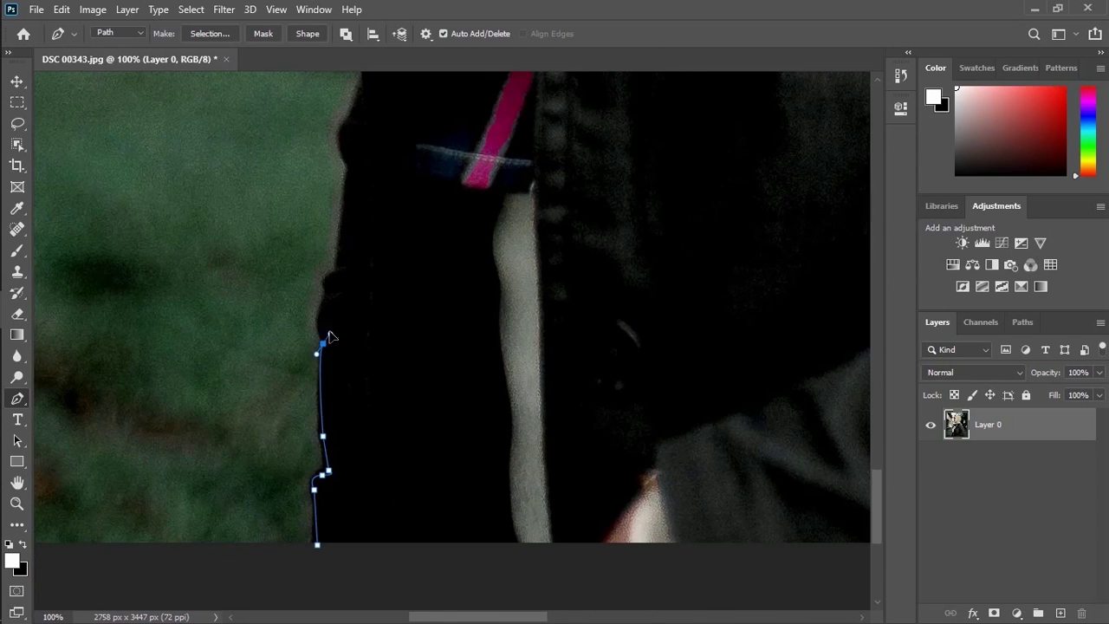
Trace the woman's outline with Pen anchor points along the coat edge and strap, then view the whole image
left_click(323, 306)
left_click(336, 272)
left_click(343, 224)
left_click(347, 185)
left_click(380, 147)
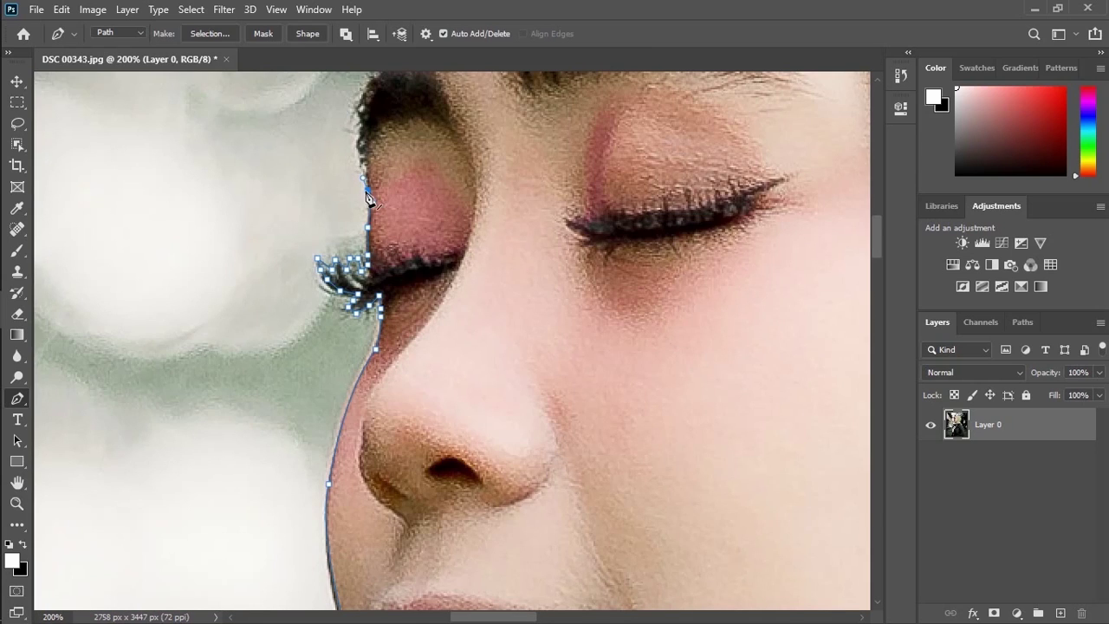
mouse_move(367, 199)
left_mouse_down()
mouse_move(368, 303)
mouse_move(348, 357)
mouse_move(309, 364)
left_mouse_up()
left_click(366, 286)
left_click(362, 238)
left_click(379, 182)
key("ctrl+0")
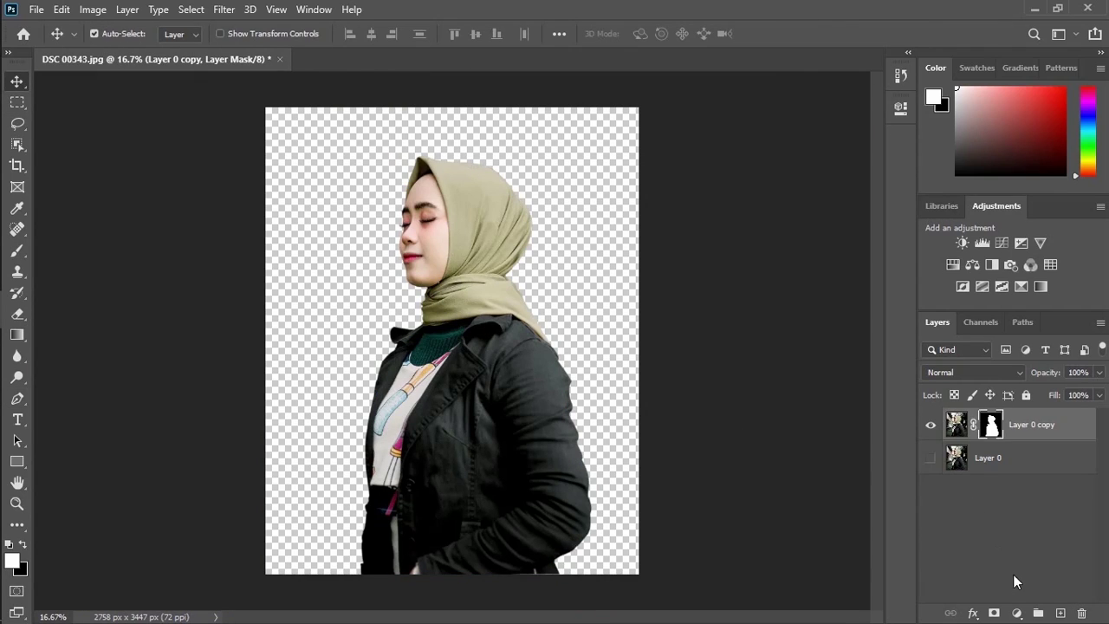
Add a #908d8d grey Solid Color fill layer beneath the woman's layer, then zoom toward her head
left_click(1019, 613)
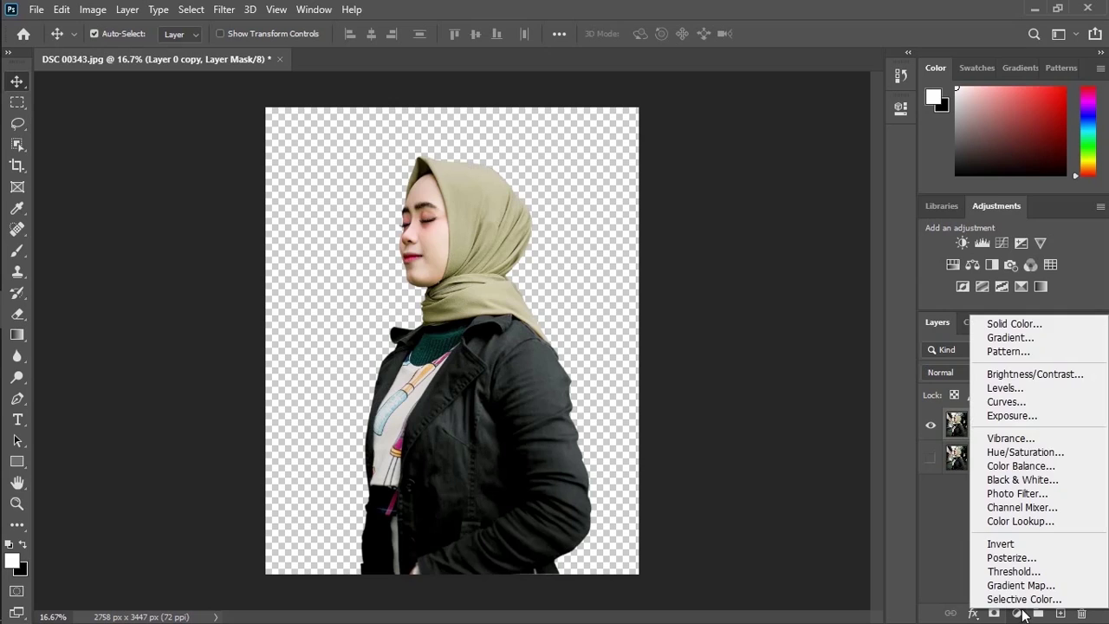
left_click(1004, 324)
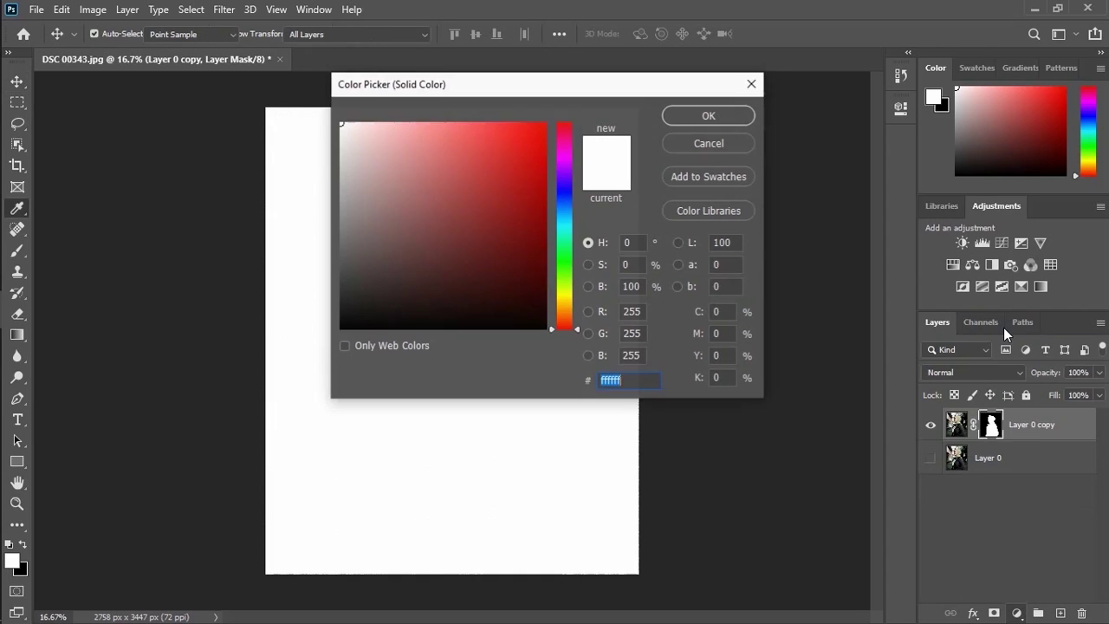
left_click(344, 212)
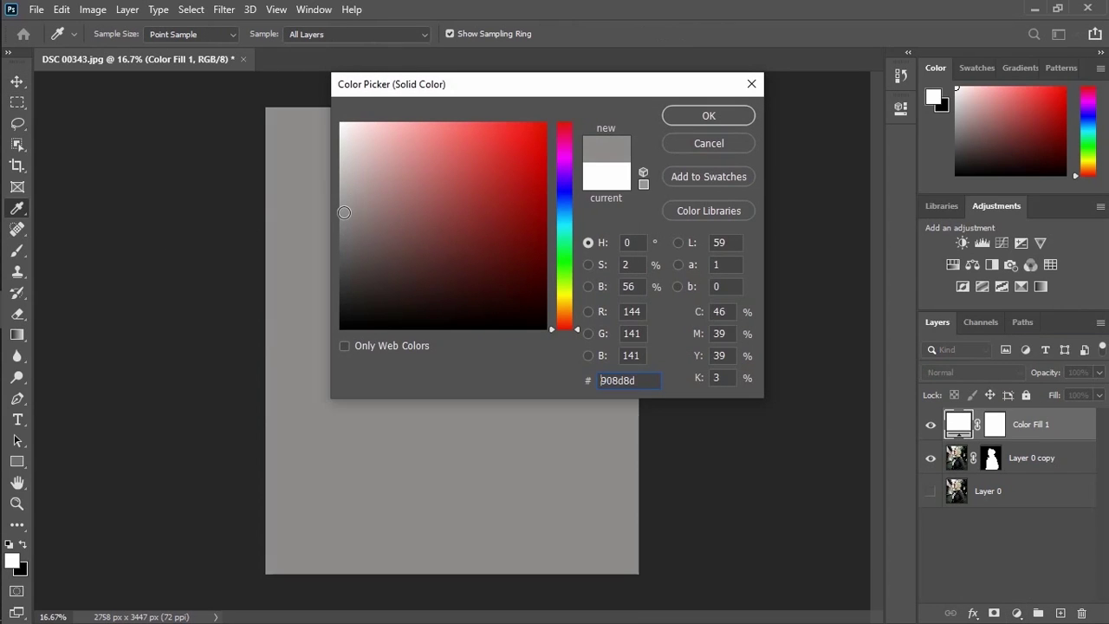
left_click(698, 119)
key("ctrl+bracketleft")
scroll(469, 274, "up", 1)
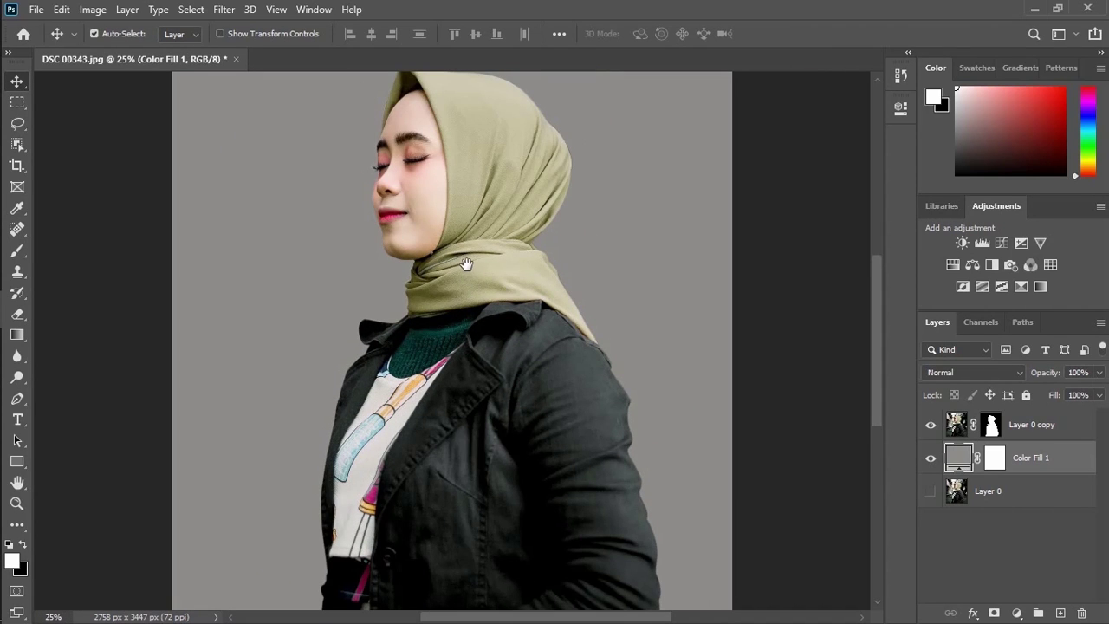
left_click_drag(467, 264, 457, 302)
scroll(459, 309, "up", 1)
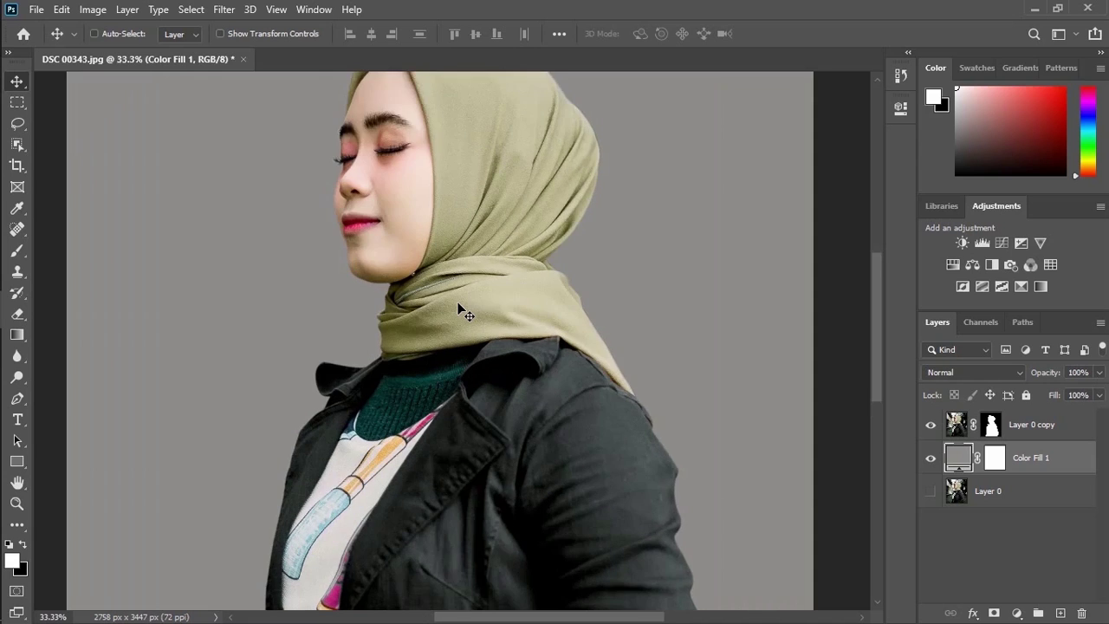
scroll(459, 310, "up", 1)
Zoom onto the lips and trace their outline with the Pen tool
left_click_drag(399, 265, 468, 390)
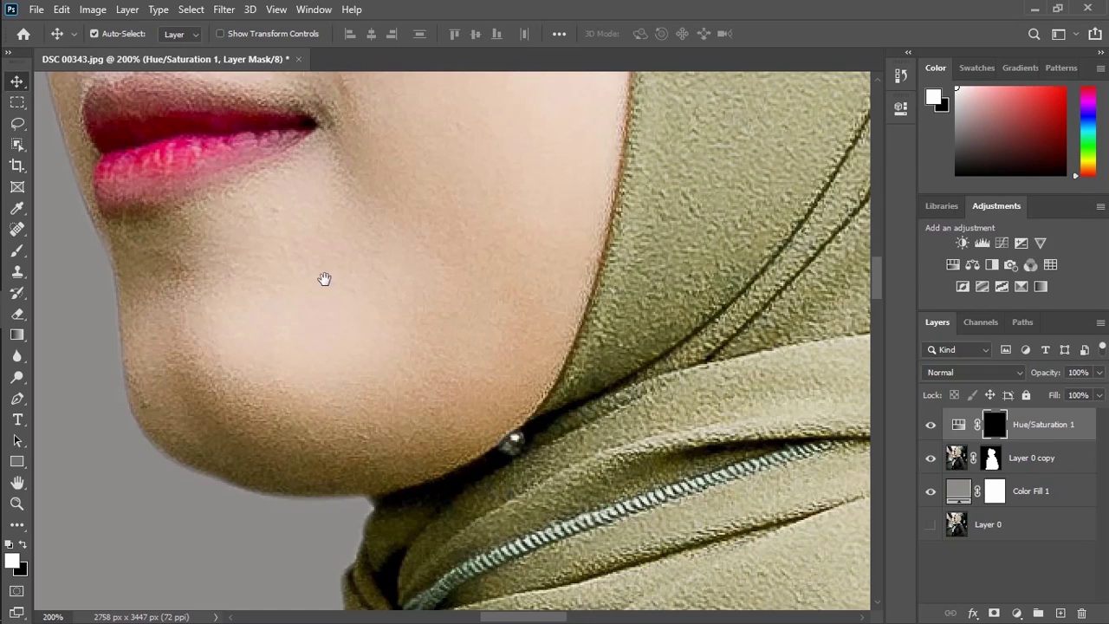
left_click_drag(322, 277, 650, 501)
key("p")
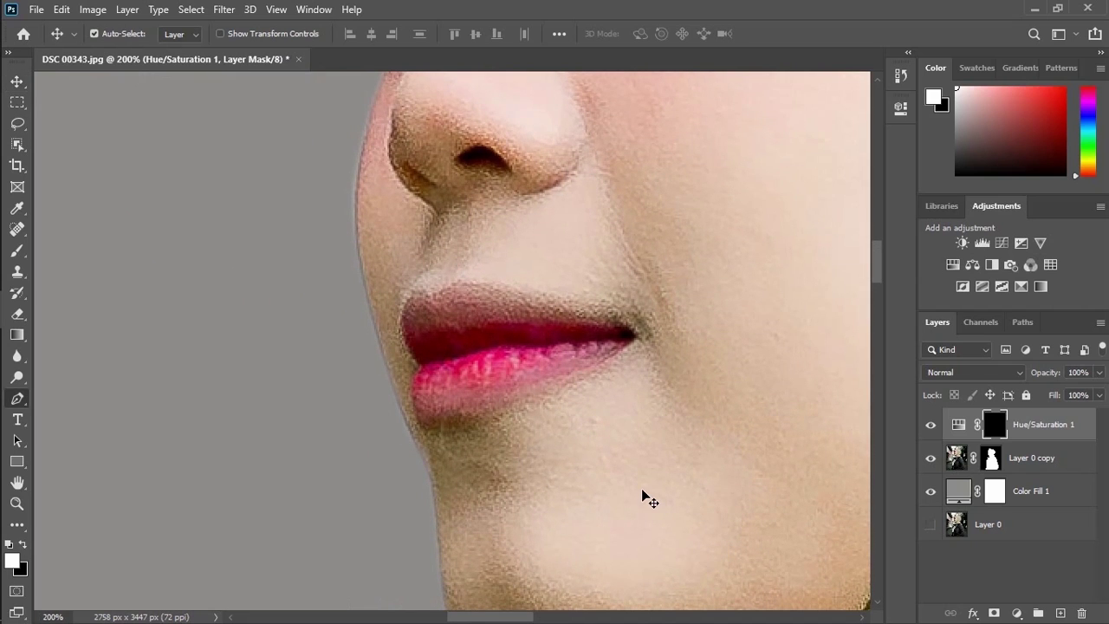
left_click(417, 364)
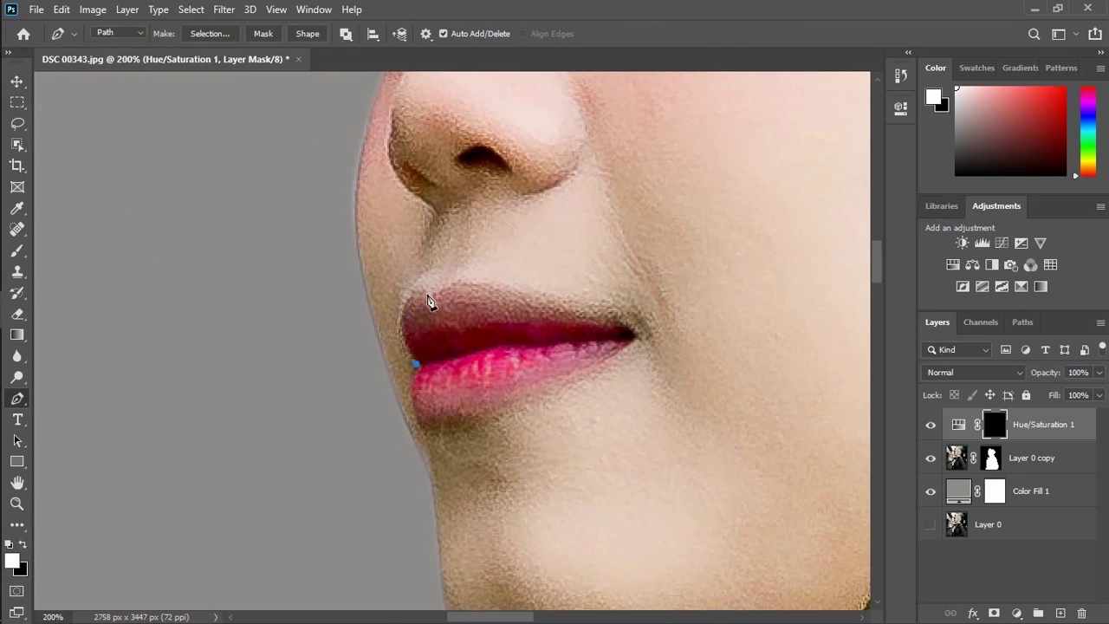
left_click_drag(406, 299, 424, 274)
mouse_move(627, 330)
left_mouse_down()
mouse_move(798, 402)
mouse_move(622, 349)
left_mouse_up()
left_click_drag(498, 401, 456, 409)
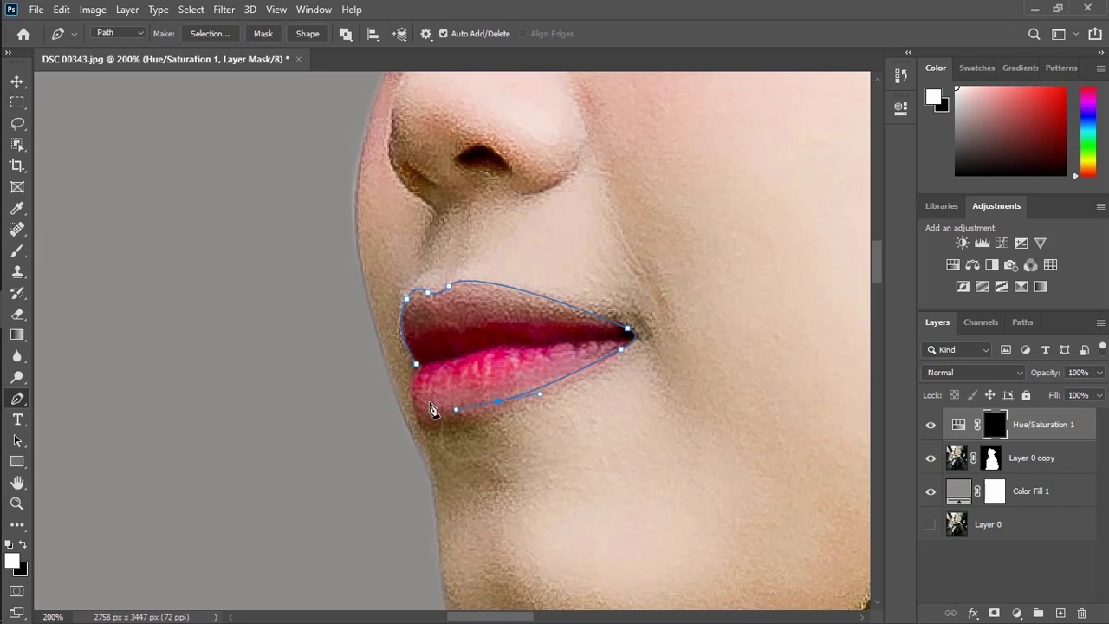
Convert the lip path to a selection and brush it onto the Hue/Saturation mask to turn the lips purple
key("ctrl+Return")
key("b")
mouse_move(454, 322)
left_mouse_down()
mouse_move(583, 343)
mouse_move(425, 385)
mouse_move(426, 321)
mouse_move(446, 307)
mouse_move(549, 317)
mouse_move(615, 341)
mouse_move(587, 321)
mouse_move(434, 384)
mouse_move(440, 364)
mouse_move(471, 380)
left_mouse_up()
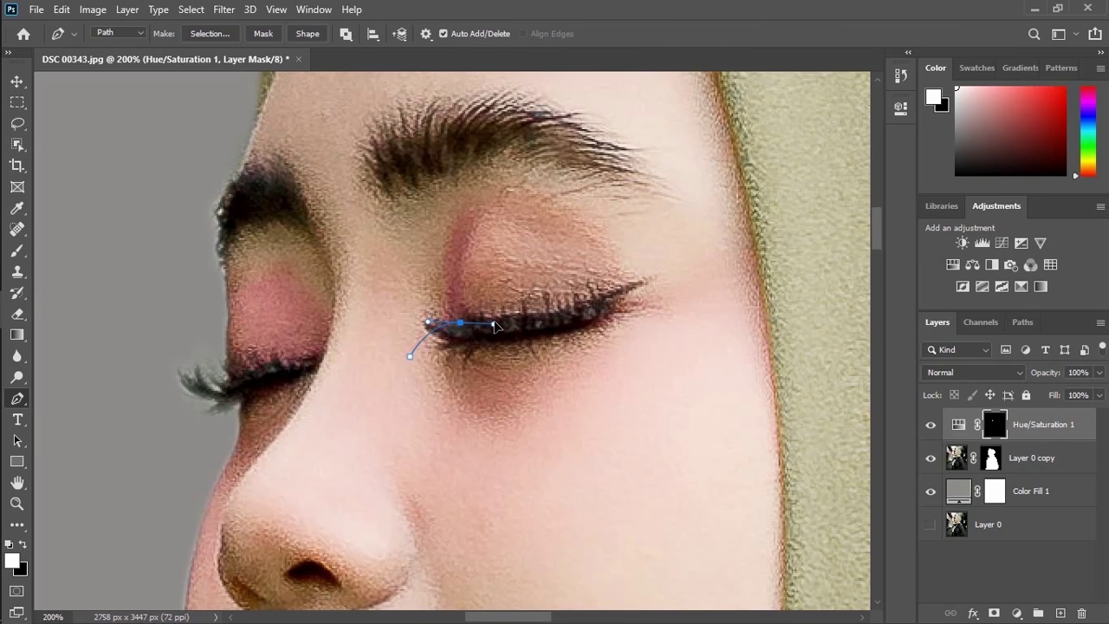
Pen-trace winged eyeliner shapes along both eyes' lash lines
left_click_drag(682, 250, 737, 190)
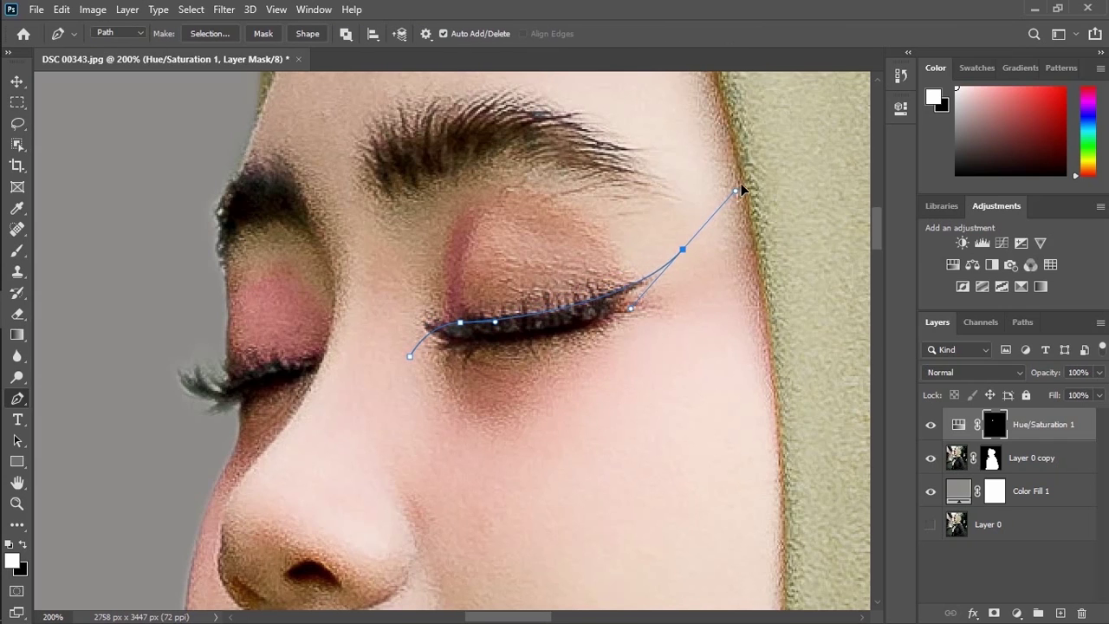
left_click_drag(671, 286, 684, 279)
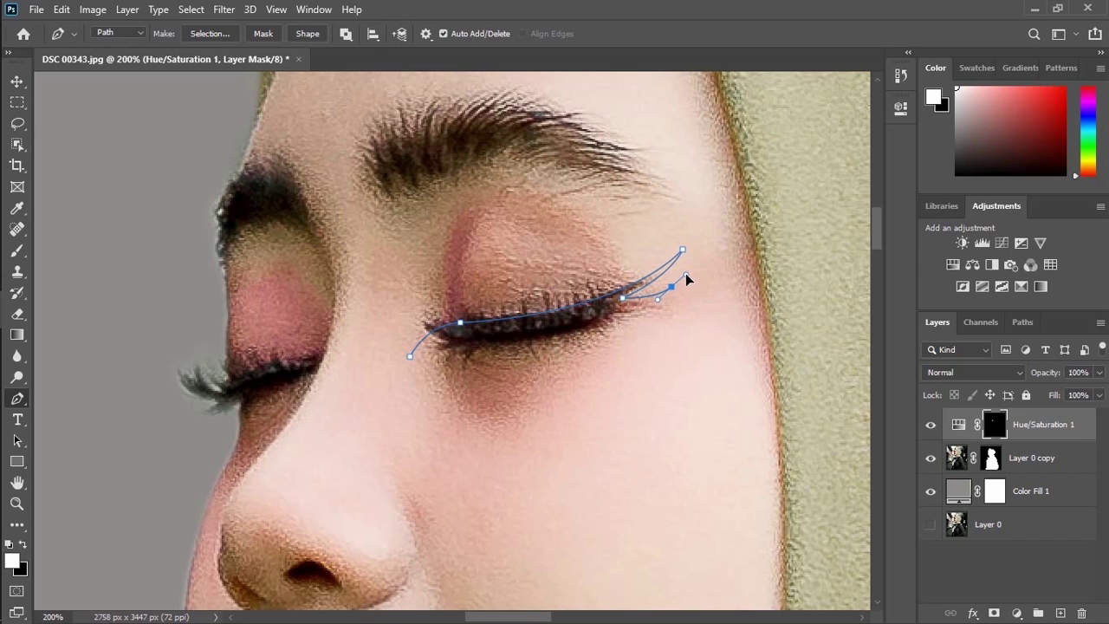
left_click_drag(410, 355, 395, 382)
left_click(319, 361)
left_click_drag(227, 379, 229, 395)
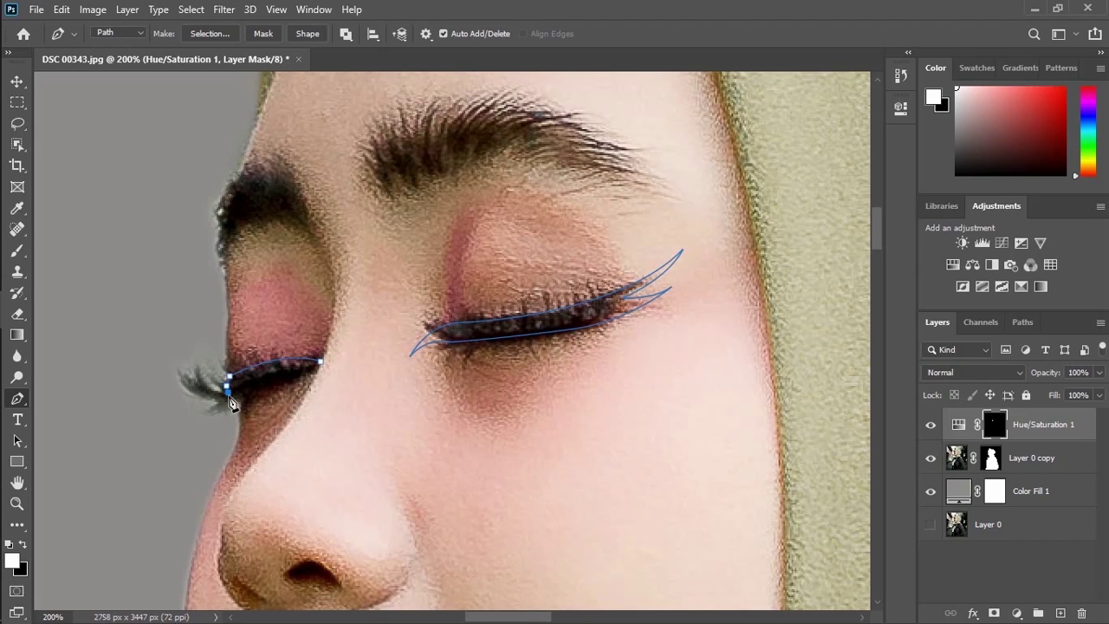
left_click_drag(320, 360, 297, 380)
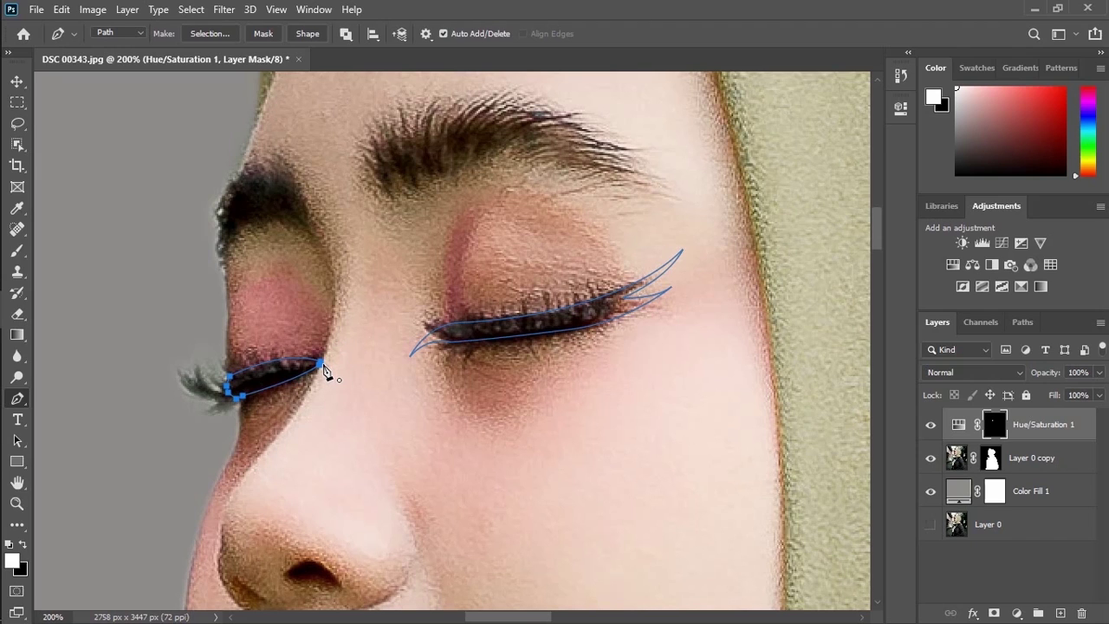
Set Blend If in the eyeliner layer's Blending Options so the lashes show through
right_click(989, 420)
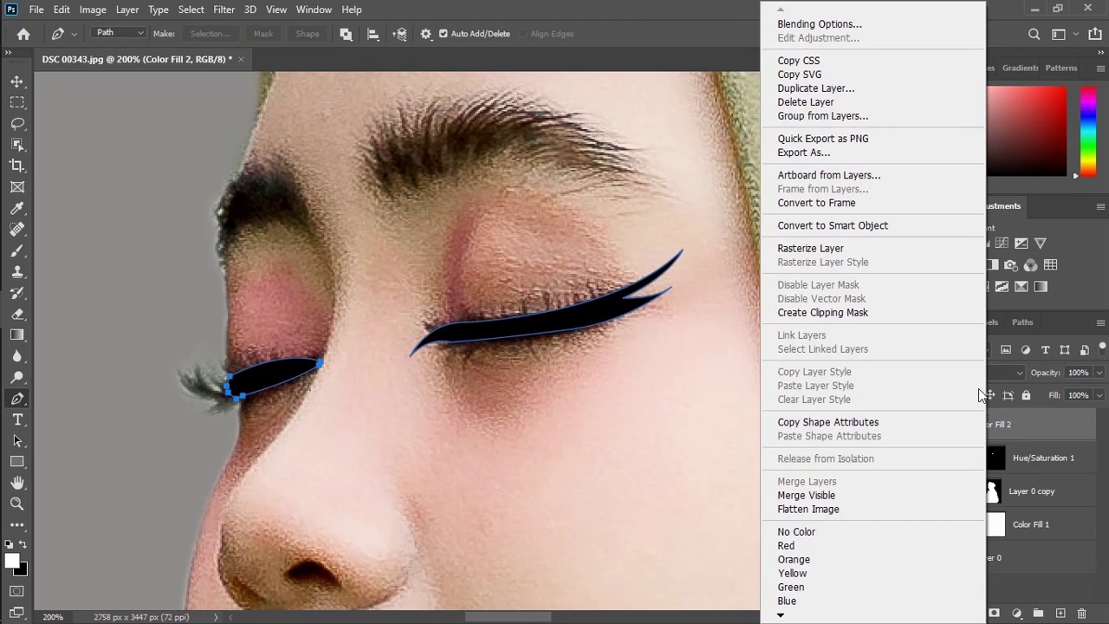
left_click(874, 21)
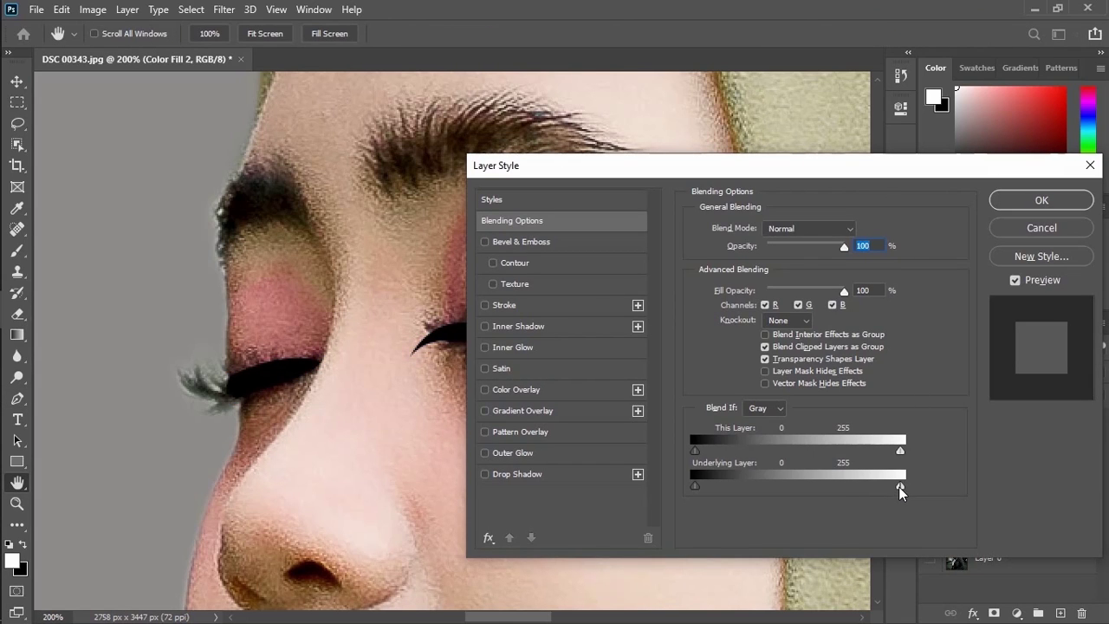
key("Return")
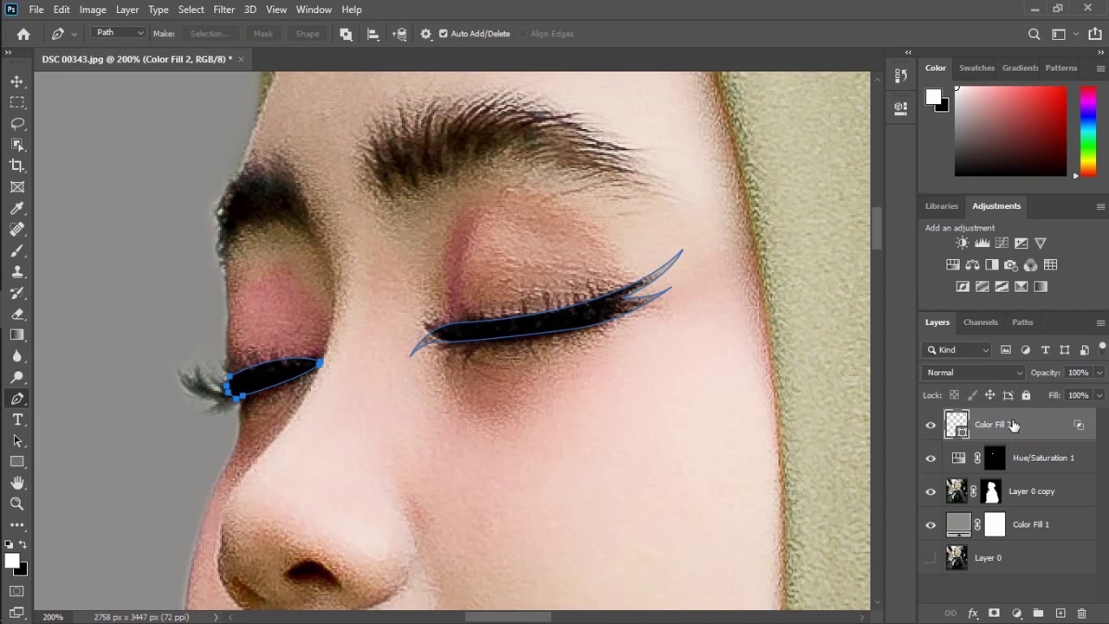
Group the eyeliner under a black mask and brush it in along the lash lines
key("ctrl+g")
key("b")
left_click_drag(662, 297, 416, 335)
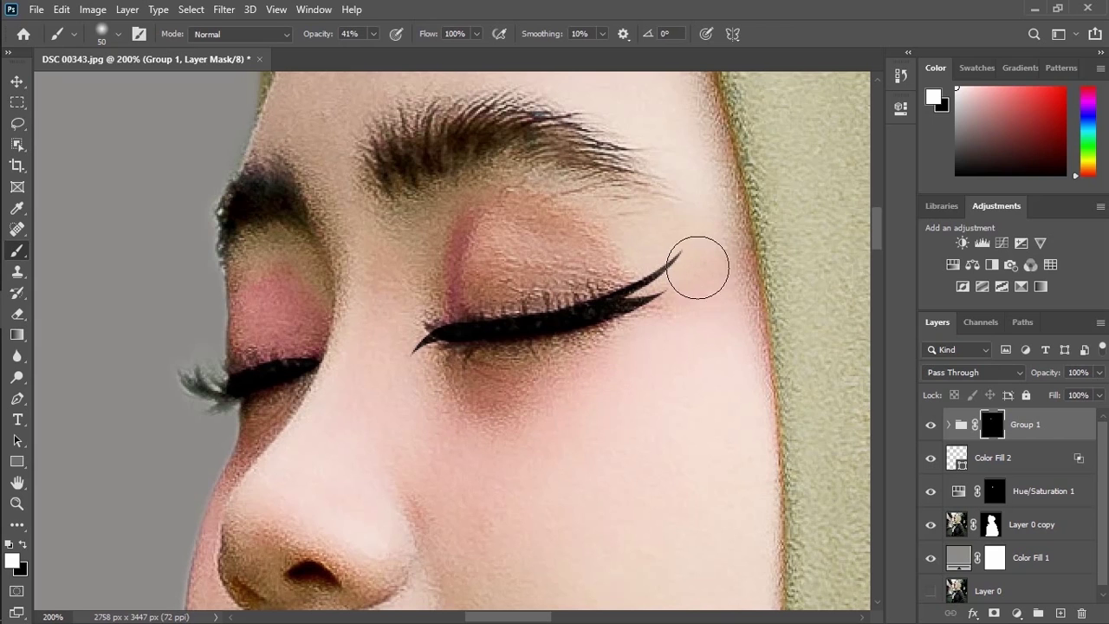
Paint purple onto both eyelids through the Hue/Saturation mask
key("p")
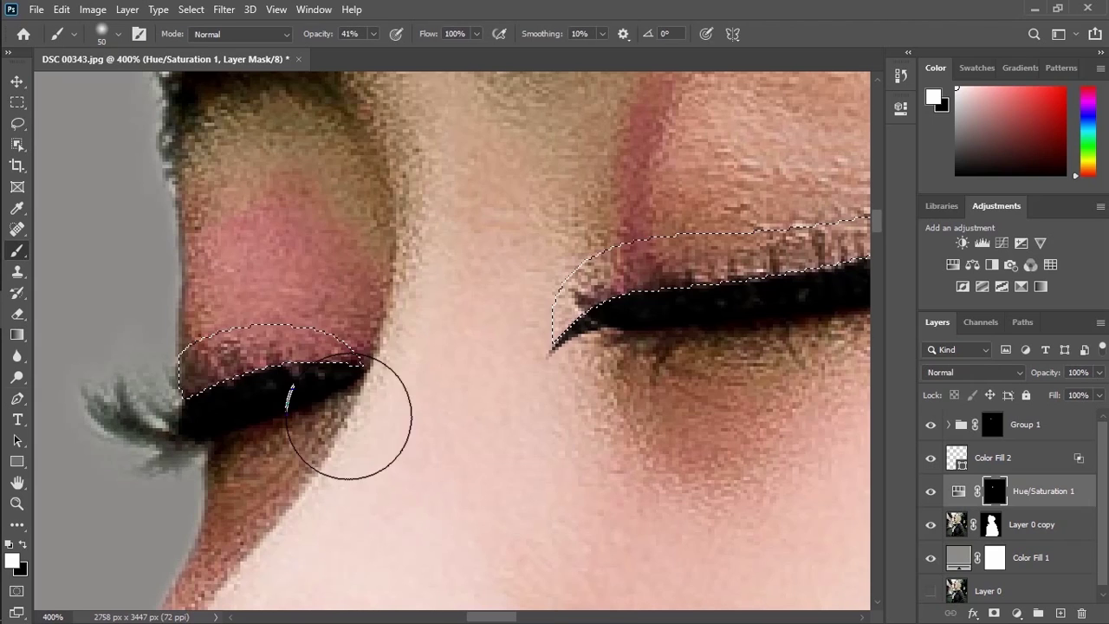
left_click_drag(346, 422, 260, 384)
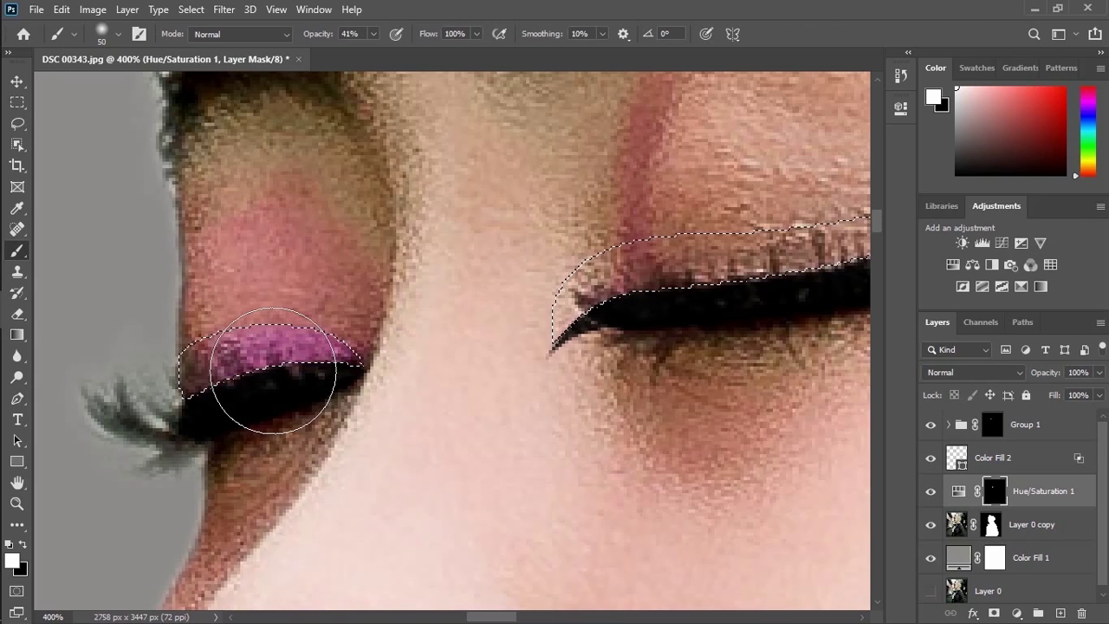
left_click_drag(292, 348, 657, 271)
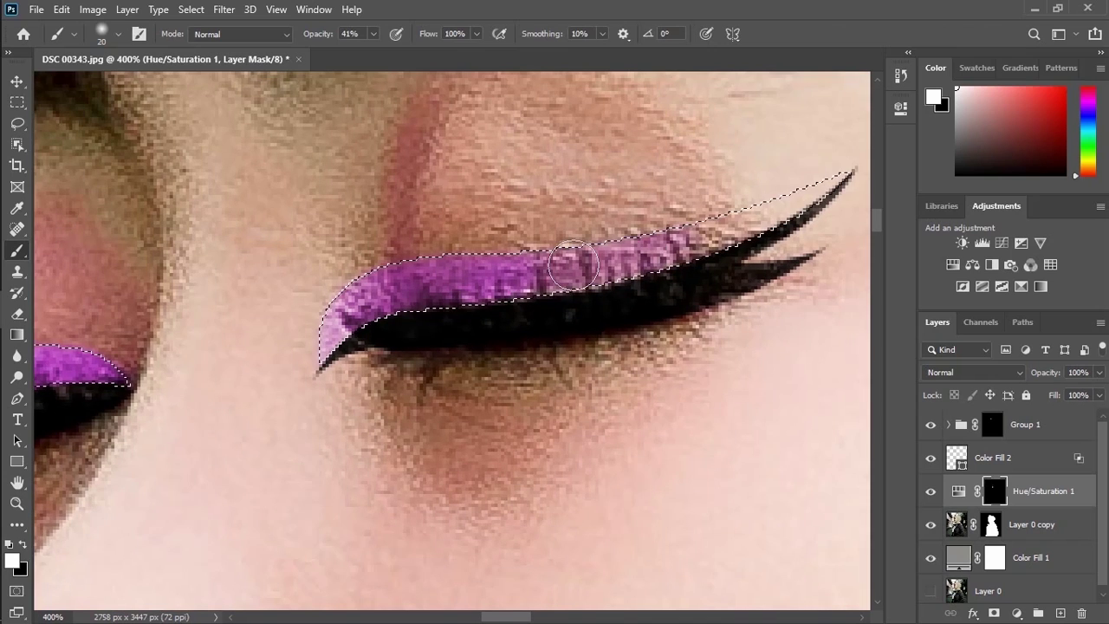
left_click_drag(784, 208, 368, 304)
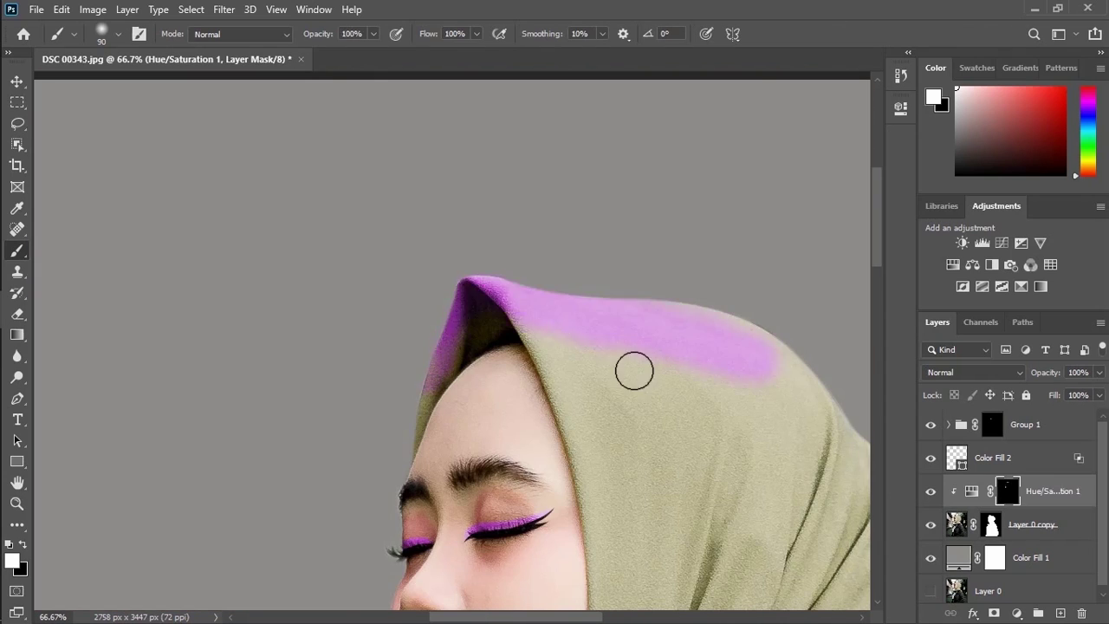
Brush purple over the top and right side of the hijab
left_click_drag(634, 369, 806, 373)
mouse_move(634, 385)
left_mouse_down()
mouse_move(740, 355)
mouse_move(743, 335)
mouse_move(731, 439)
mouse_move(788, 445)
left_mouse_up()
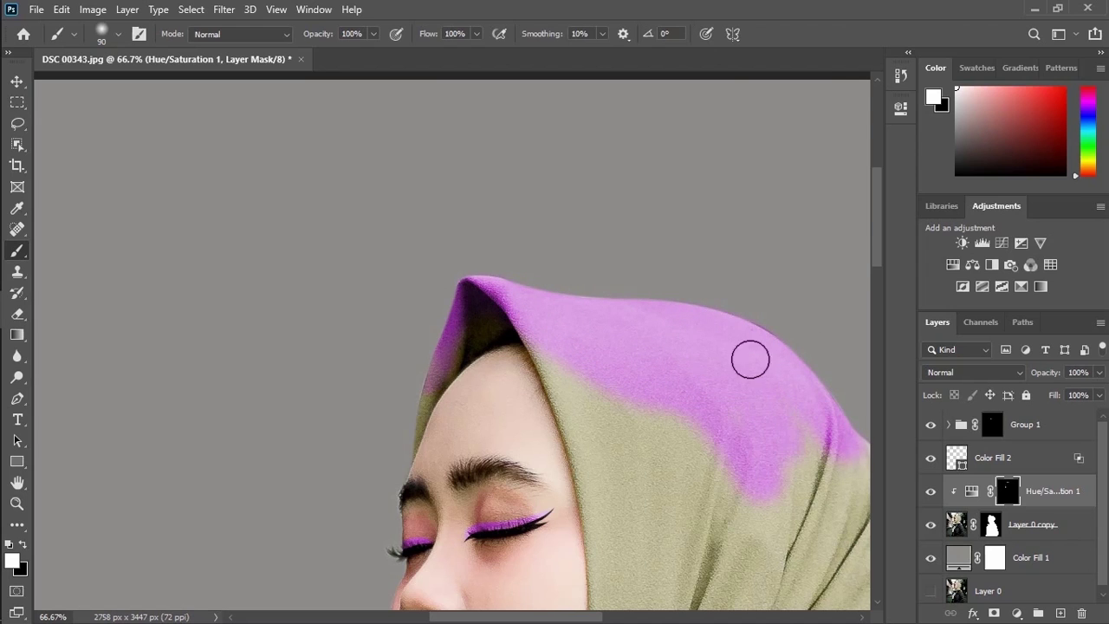
scroll(797, 477, "down", 5)
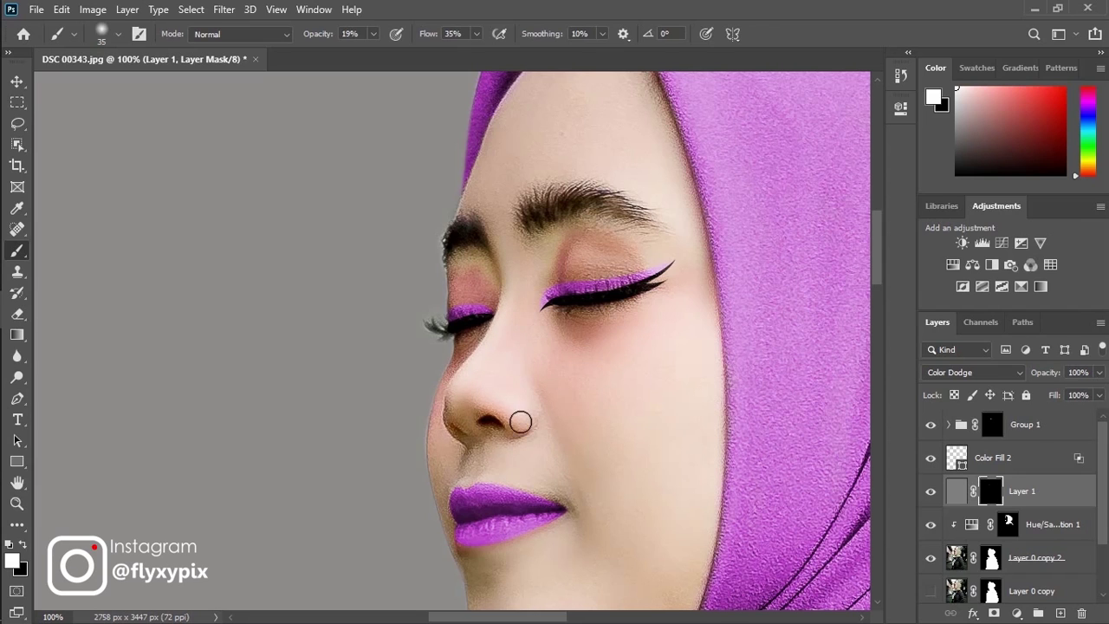
Resize the brush and swap to black as the painting colour
key("bracketleft")
scroll(520, 421, "down", 2)
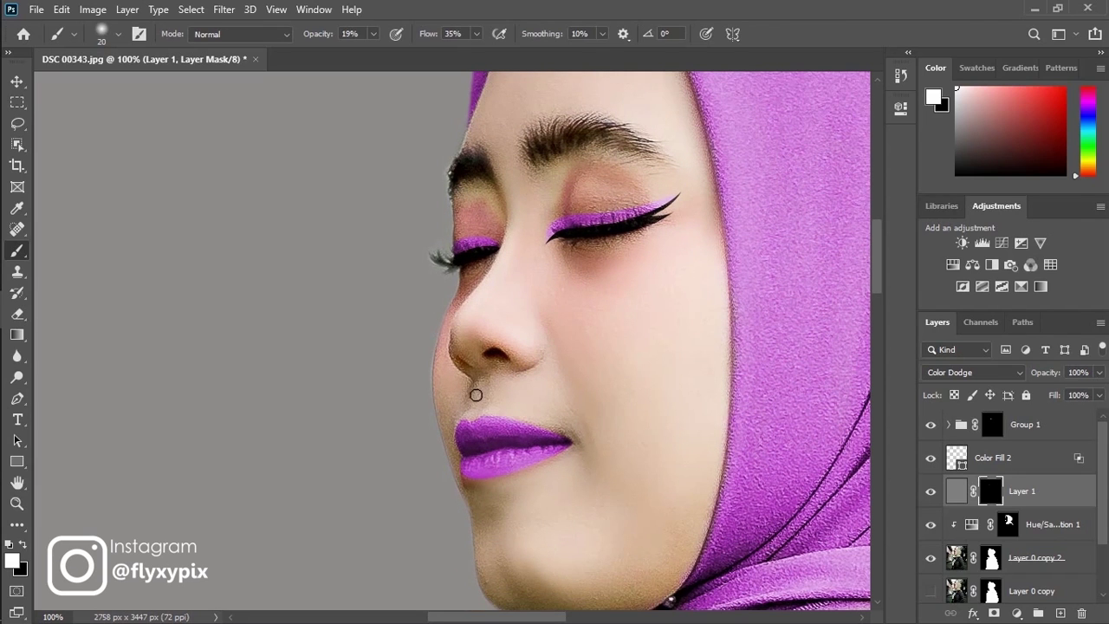
key("bracketright")
key("bracketright")
key("bracketright")
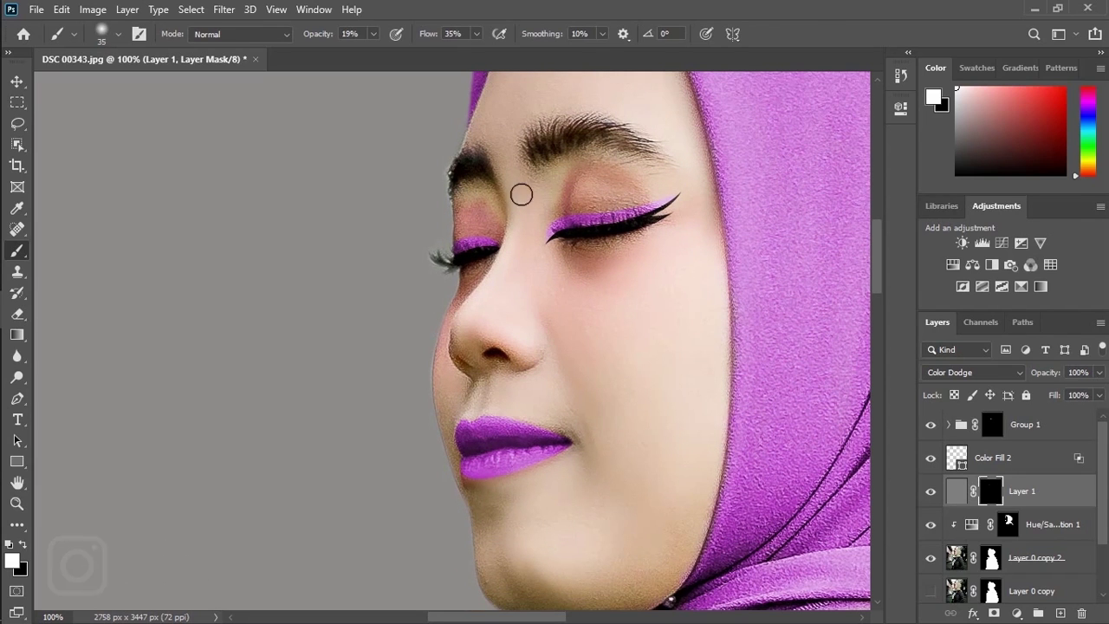
scroll(476, 306, "up", 1)
key("x")
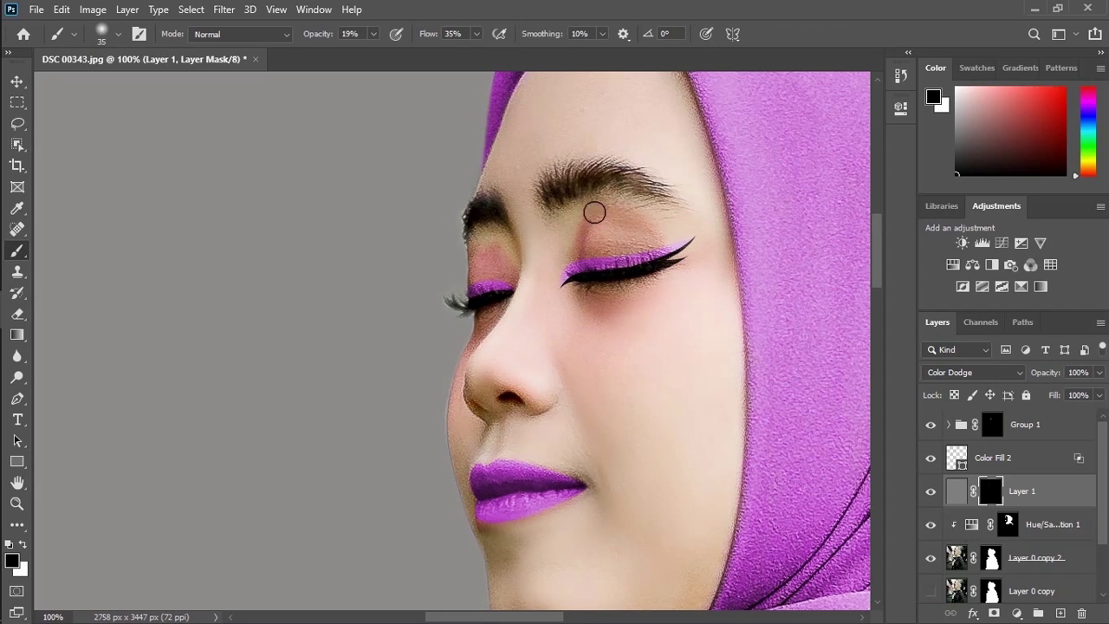
left_click_drag(602, 318, 598, 314)
Zoom out to review the full portrait and bring up the new fill or adjustment layer list
key("ctrl+minus")
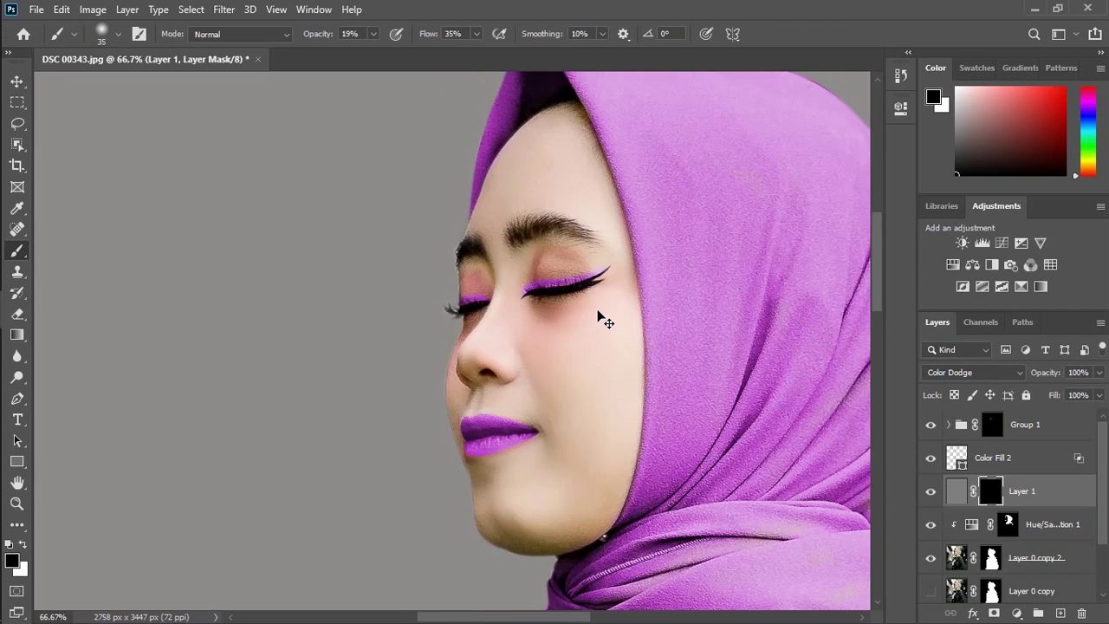
key("ctrl+minus")
key("ctrl+minus")
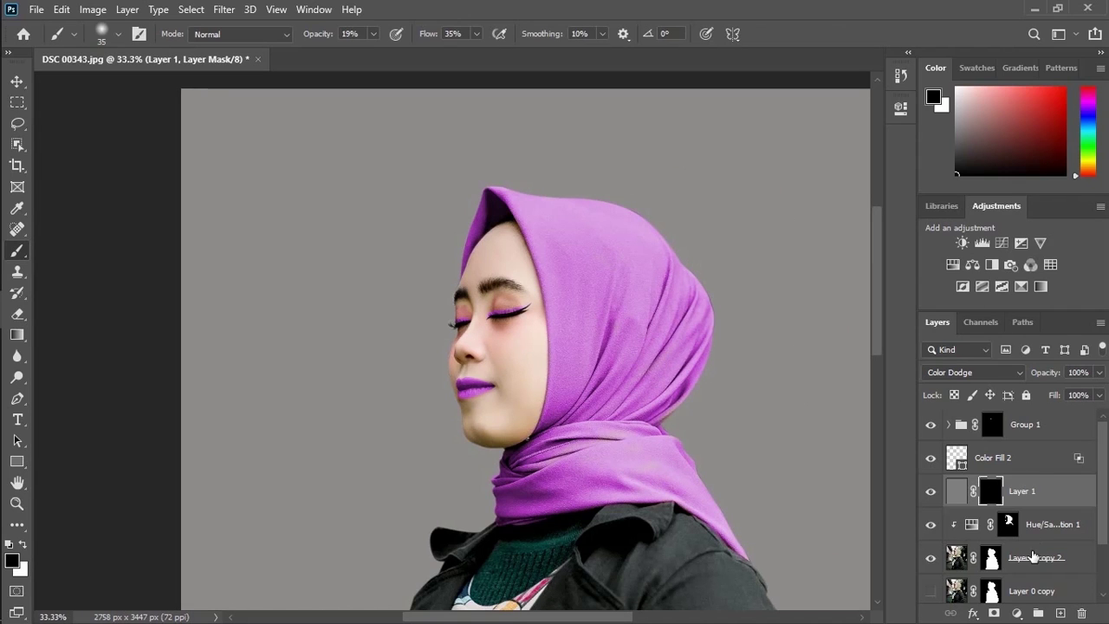
left_click(1016, 614)
Add a light red Solid Color fill, rename the merged layer Sbject, and drag it into wouter.jpg
left_click(983, 325)
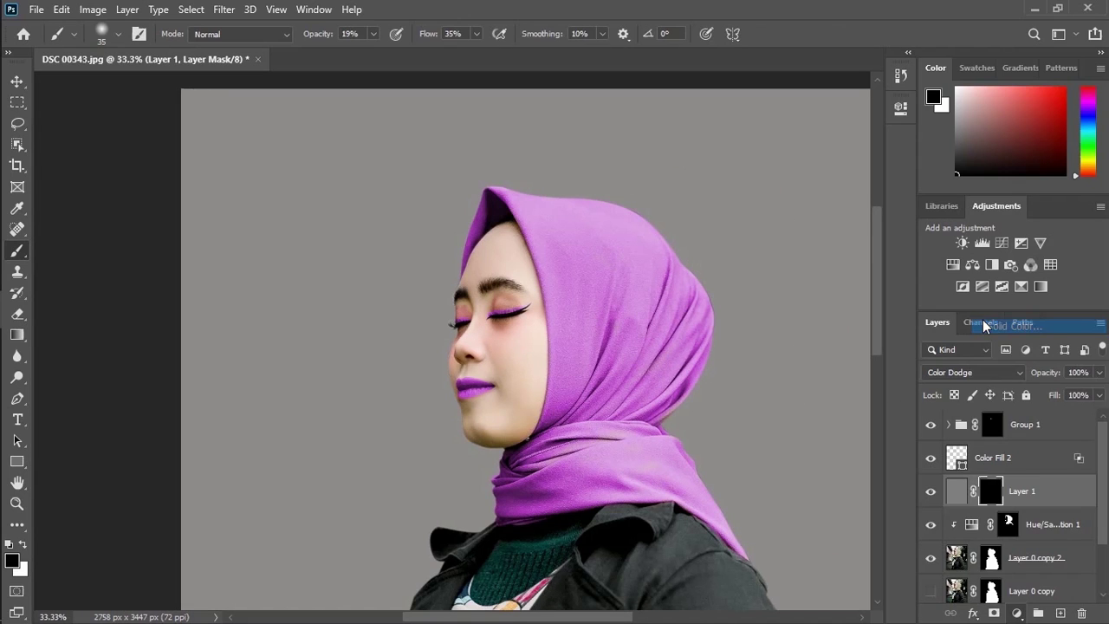
left_click_drag(438, 138, 480, 111)
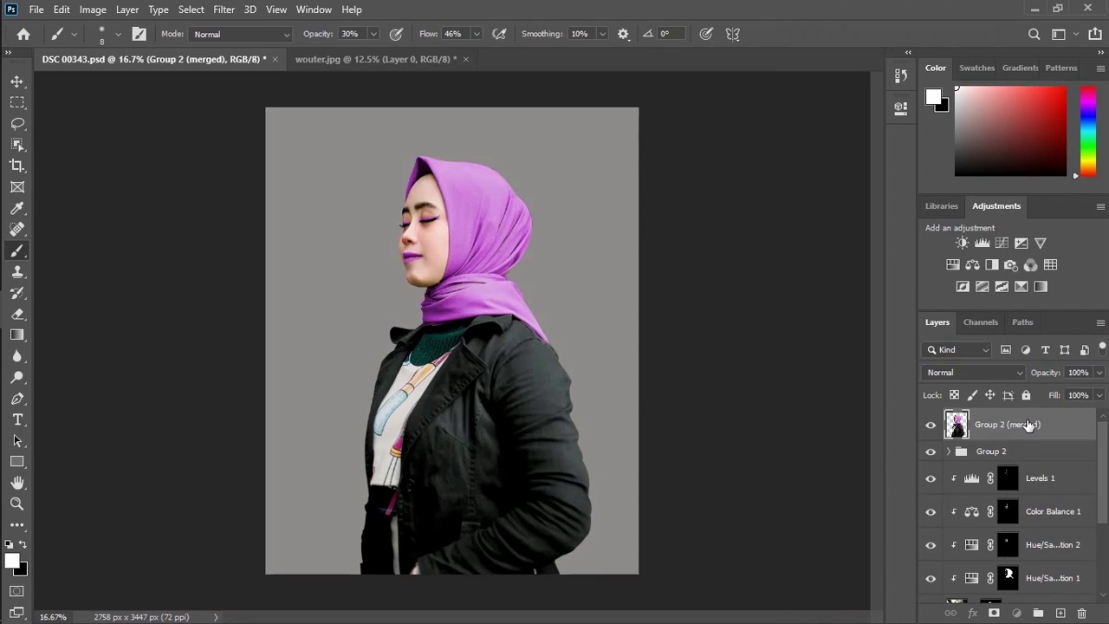
double_click(1028, 423)
type("Sbject")
key("Return")
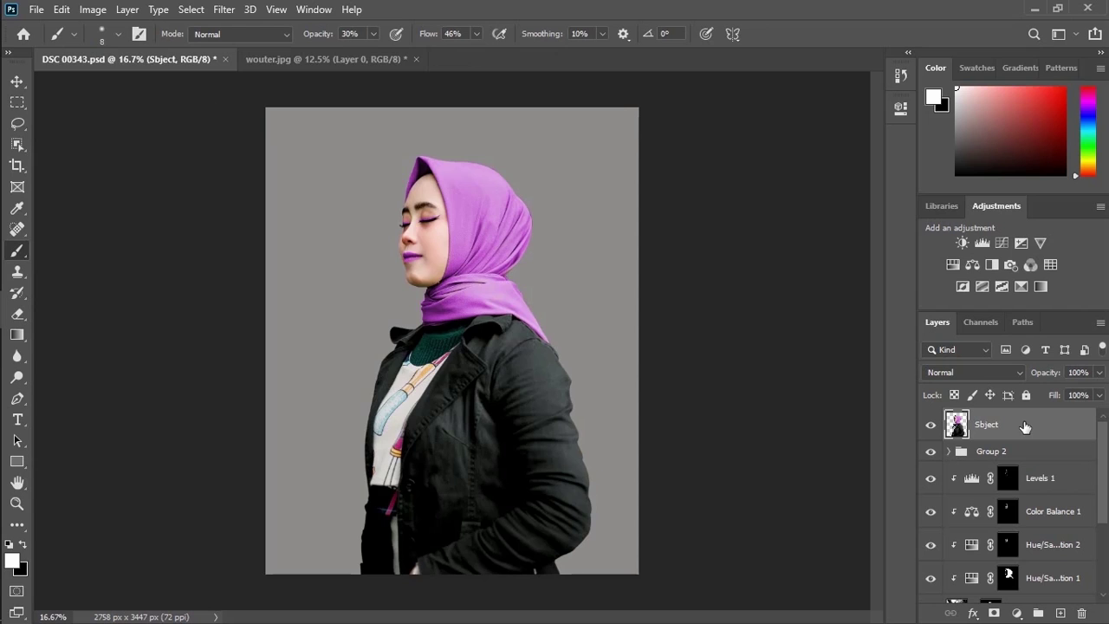
left_click_drag(1025, 424, 429, 340)
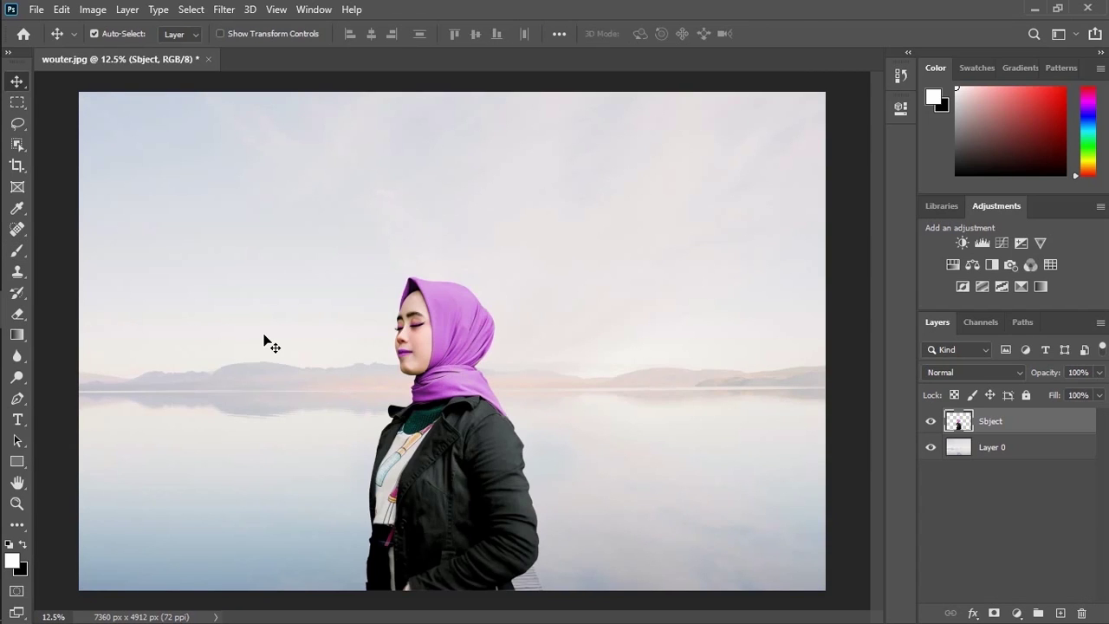
Crop the lake composition to 6144 px wide by pulling in both side edges
key("c")
left_click_drag(79, 342, 109, 360)
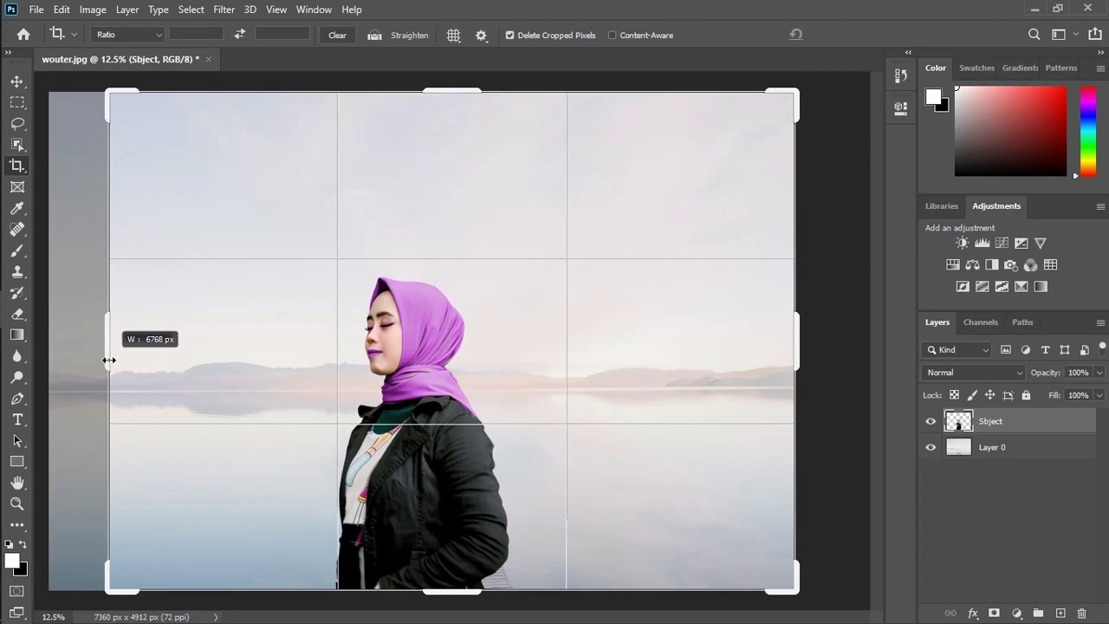
left_click_drag(794, 356, 768, 357)
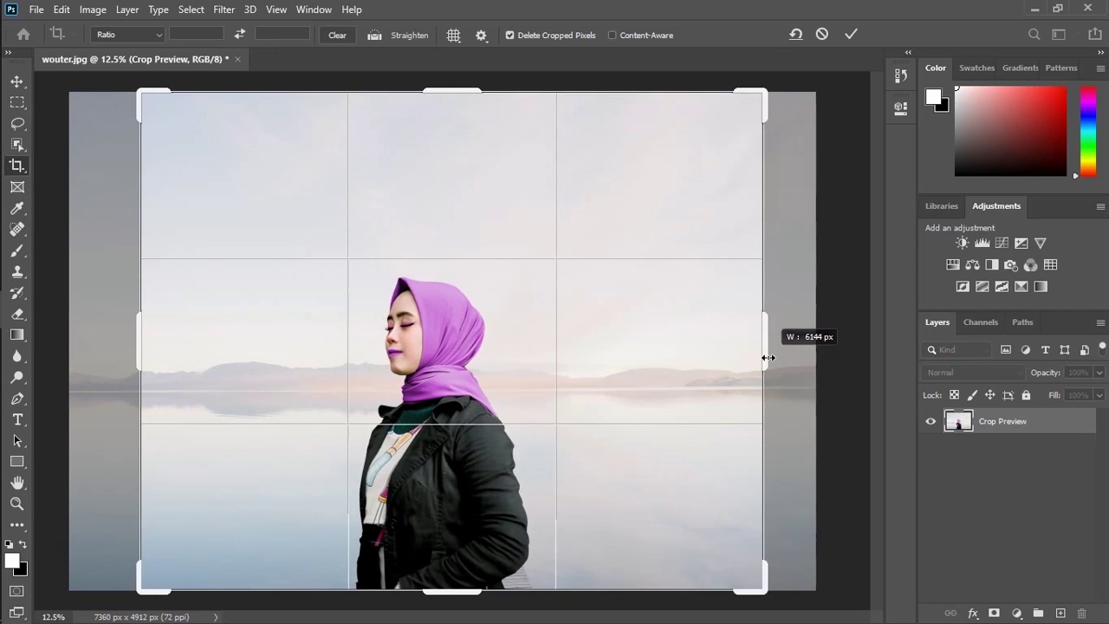
key("Return")
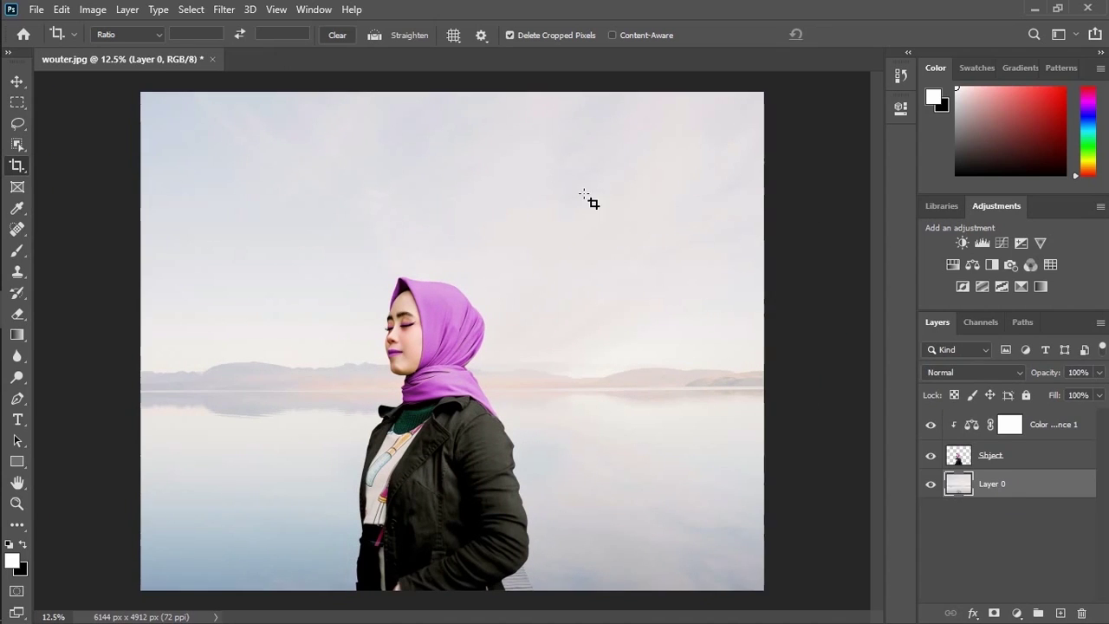
Apply a 34 px Tilt-Shift blur to the lake background with the sharp band moved down
left_click(223, 10)
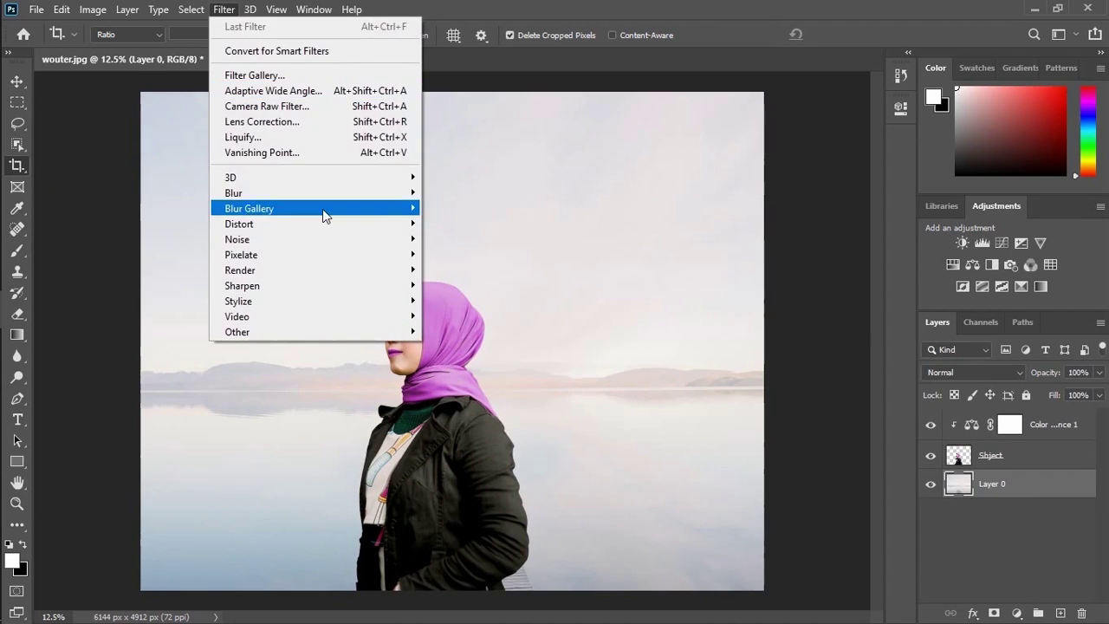
mouse_move(249, 208)
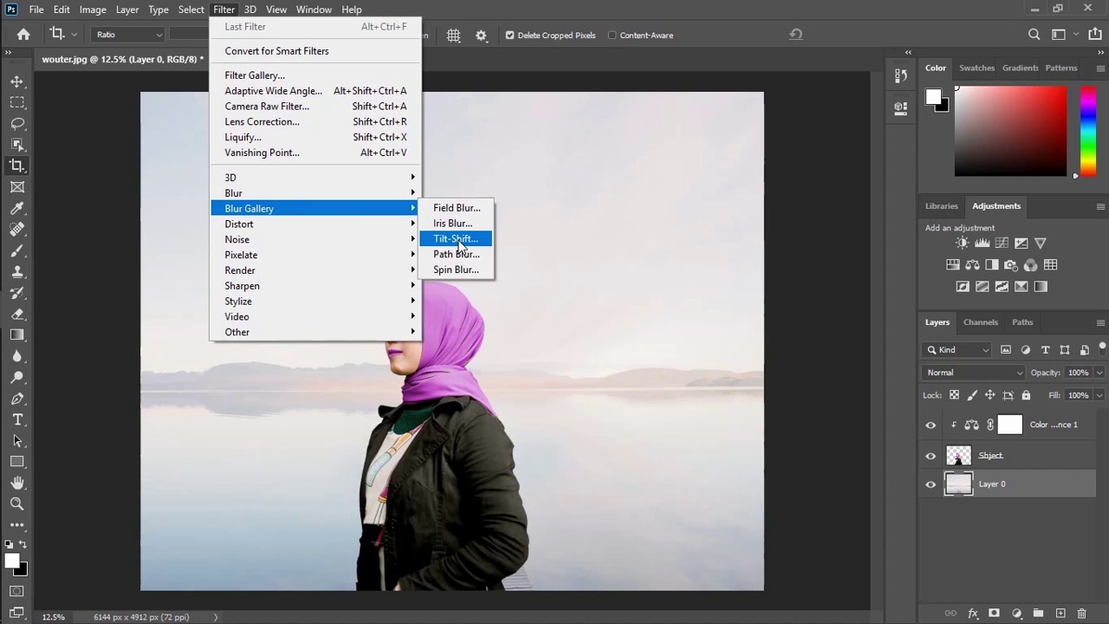
left_click(455, 238)
left_click_drag(453, 352, 460, 574)
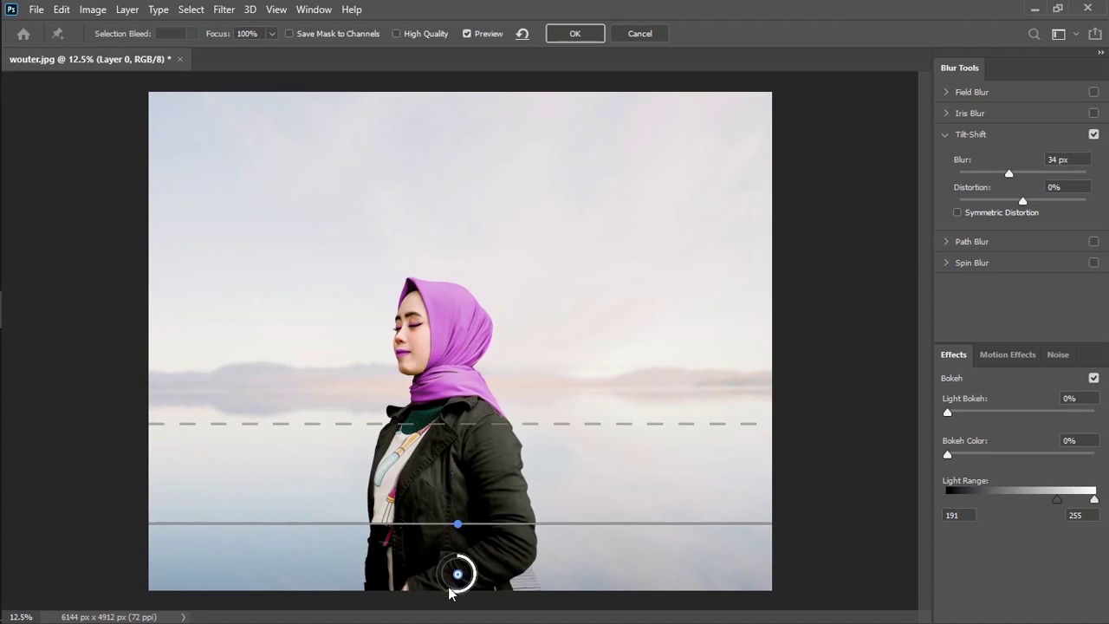
left_click(588, 36)
key("v")
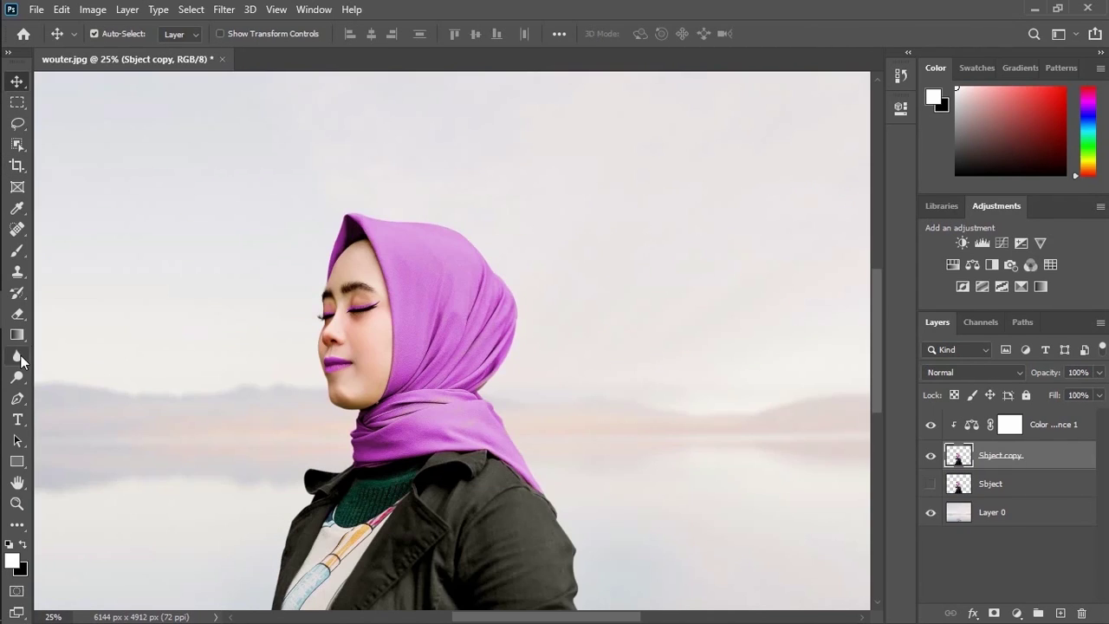
Free Transform the Grasshopper down to about 44% and commit it perched on the woman's shoulder
left_click(20, 356)
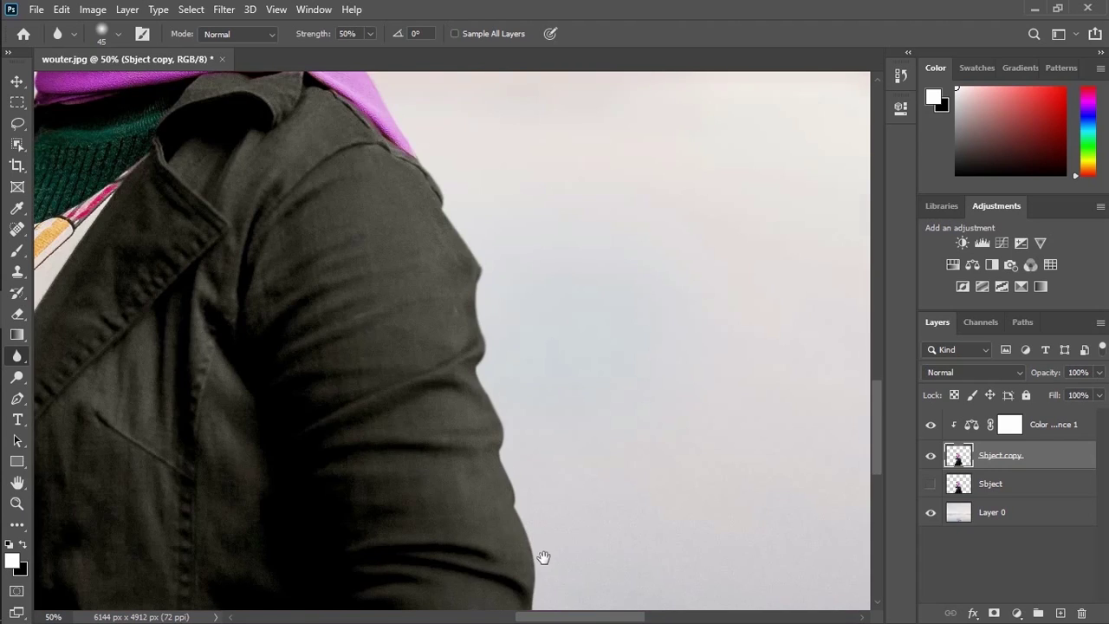
left_click_drag(544, 557, 519, 467)
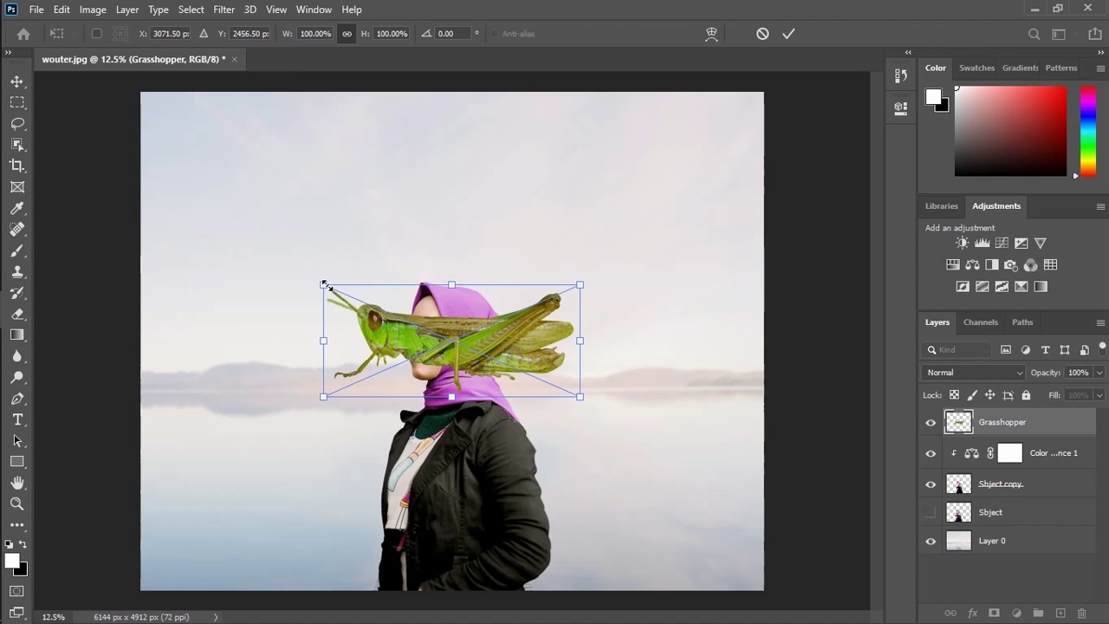
left_click_drag(325, 285, 392, 314)
mouse_move(471, 338)
left_mouse_down()
mouse_move(505, 407)
mouse_move(513, 401)
mouse_move(547, 428)
left_mouse_up()
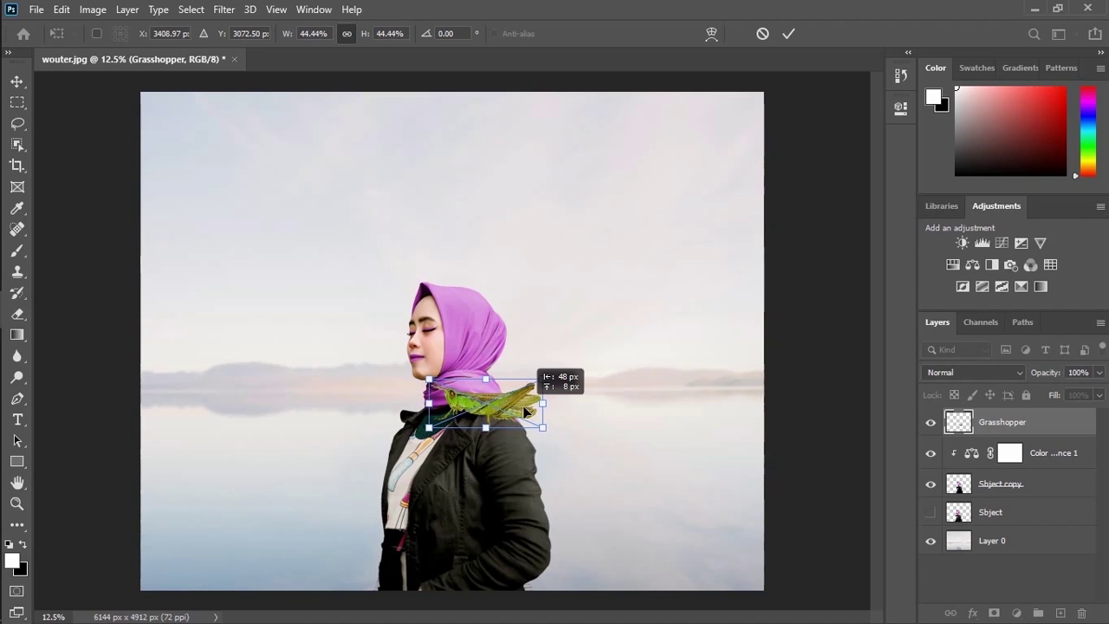
left_click_drag(525, 410, 526, 411)
key("Return")
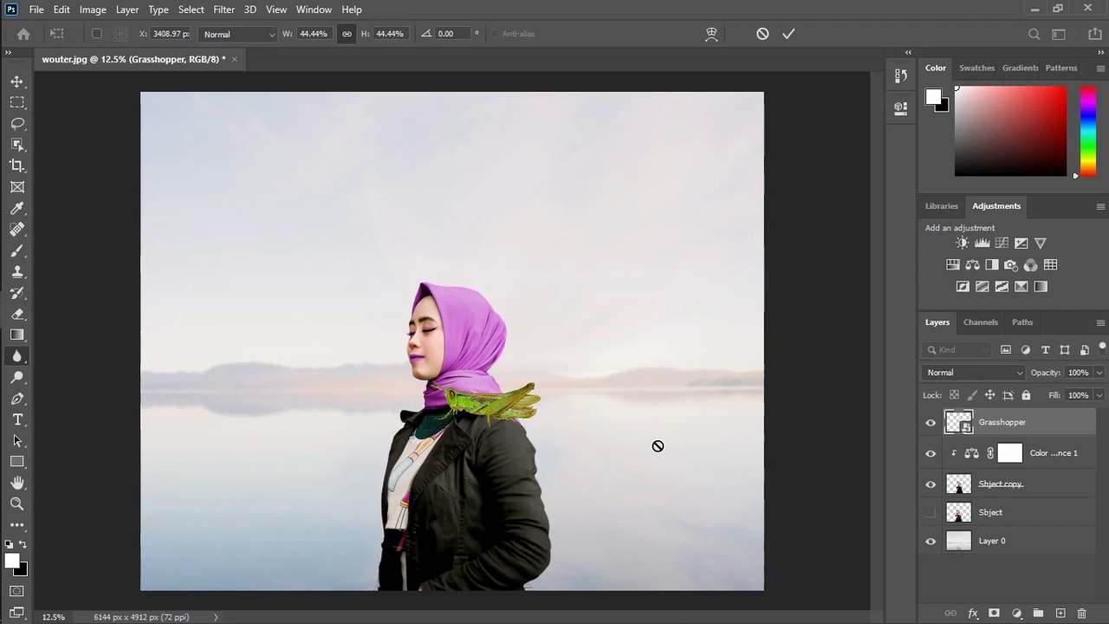
key("b")
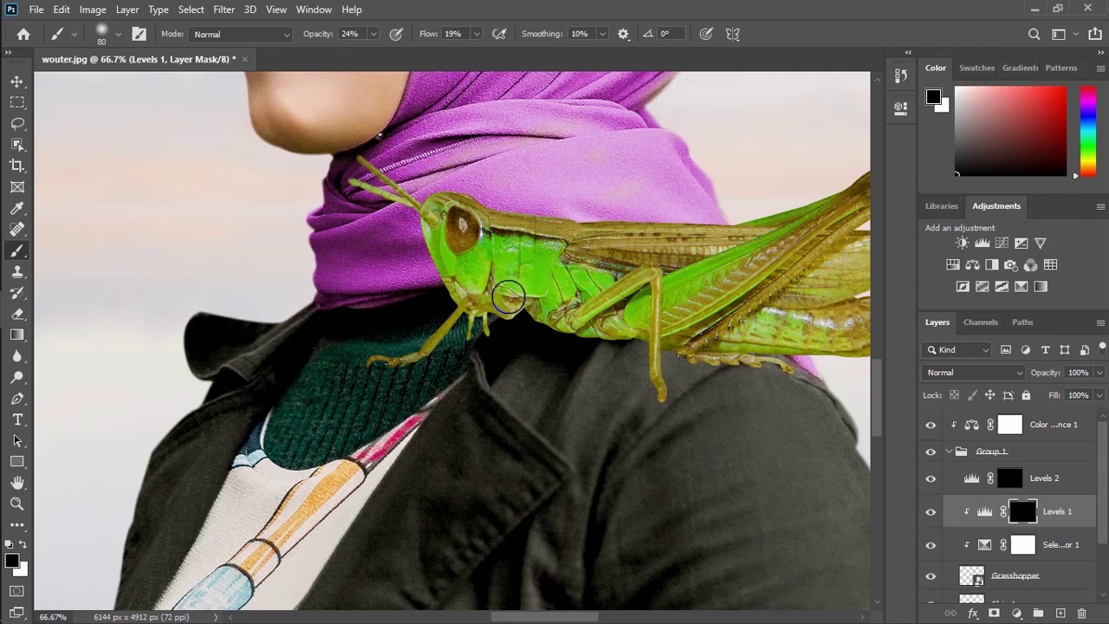
Paint light and shade on the Levels 1 and Levels 2 masks around the grasshopper's underside and leg
key("x")
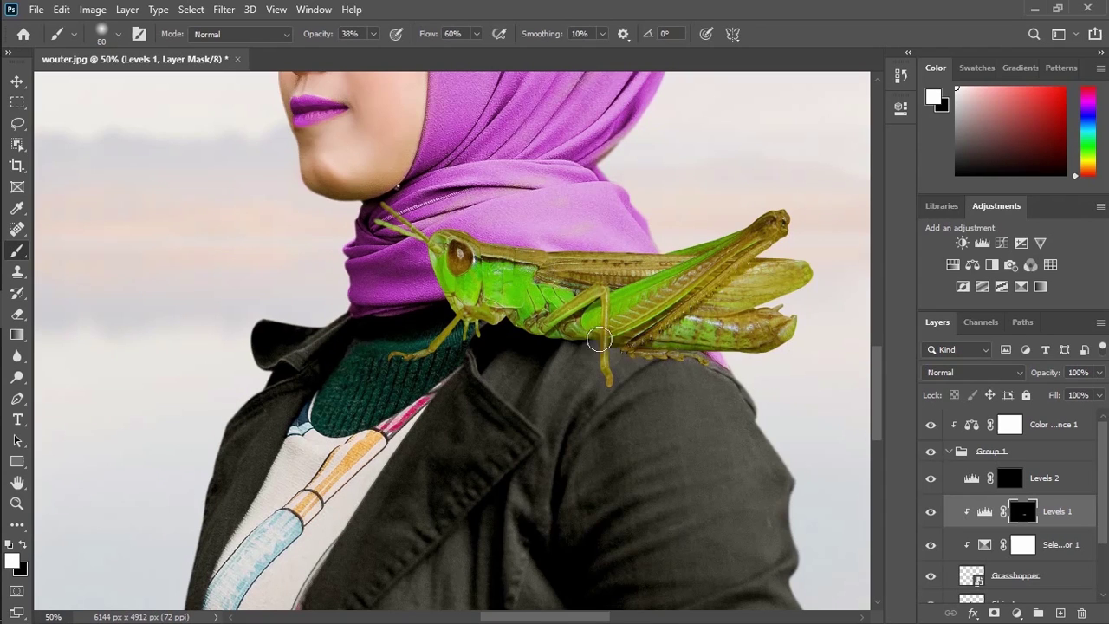
mouse_move(599, 340)
left_mouse_down()
mouse_move(515, 304)
mouse_move(585, 338)
left_mouse_up()
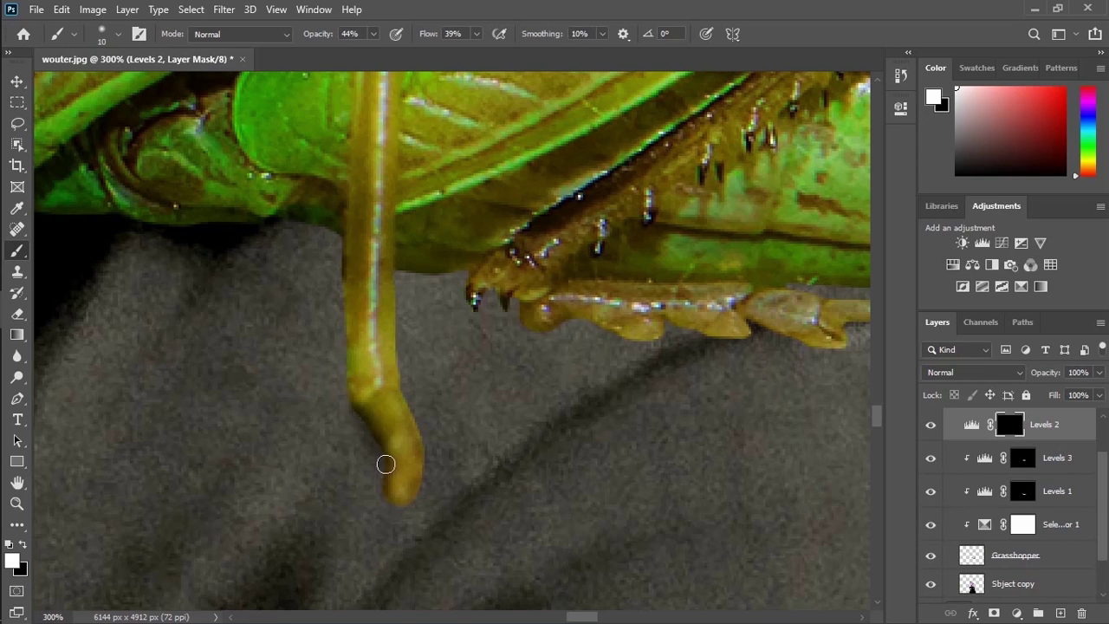
left_click_drag(369, 440, 382, 452)
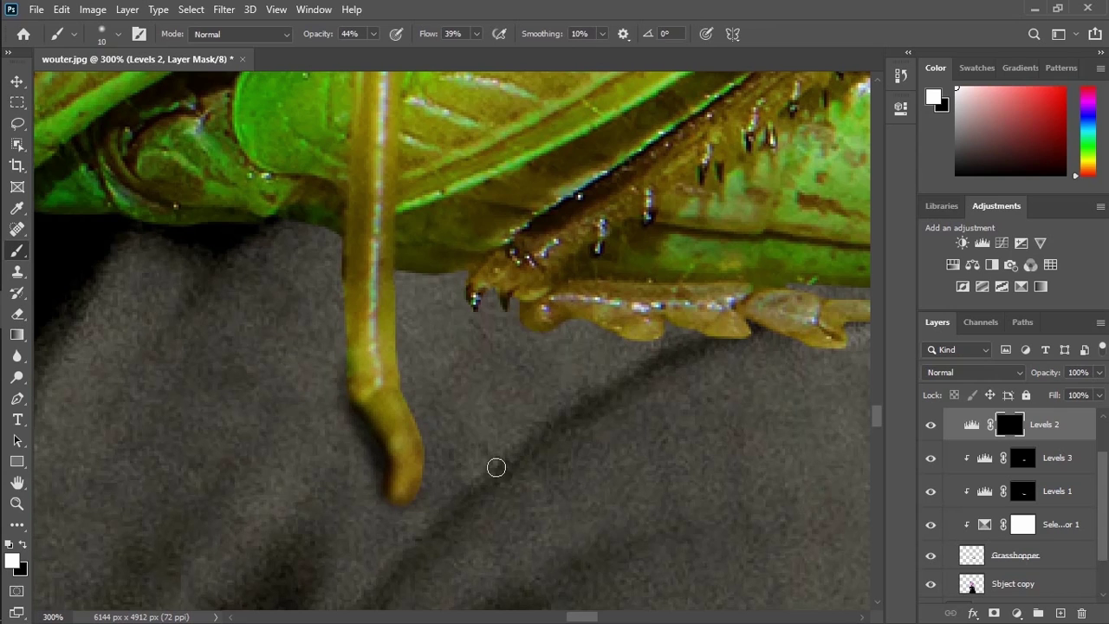
scroll(496, 468, "right", 5)
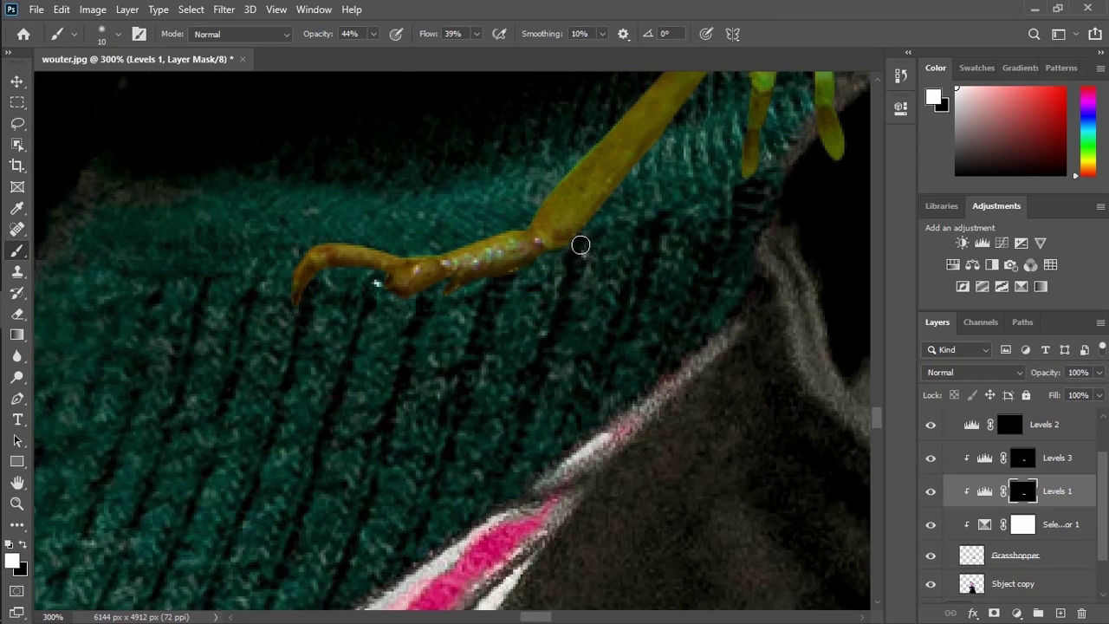
key("alt+bracketright")
key("alt+bracketright")
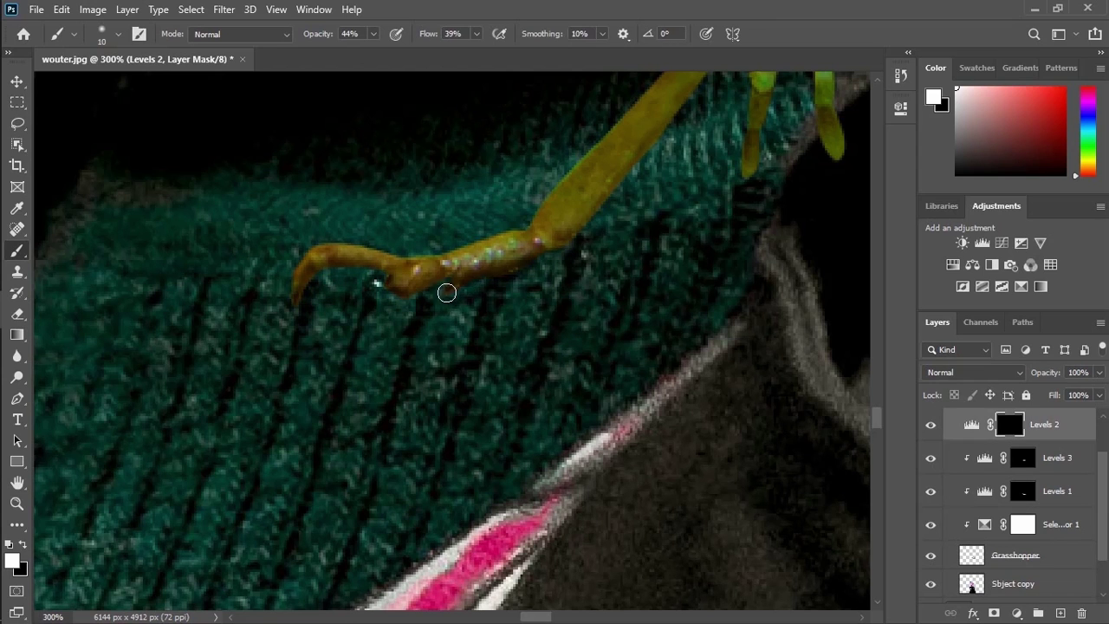
key("ctrl+minus")
key("ctrl+minus")
key("ctrl+minus")
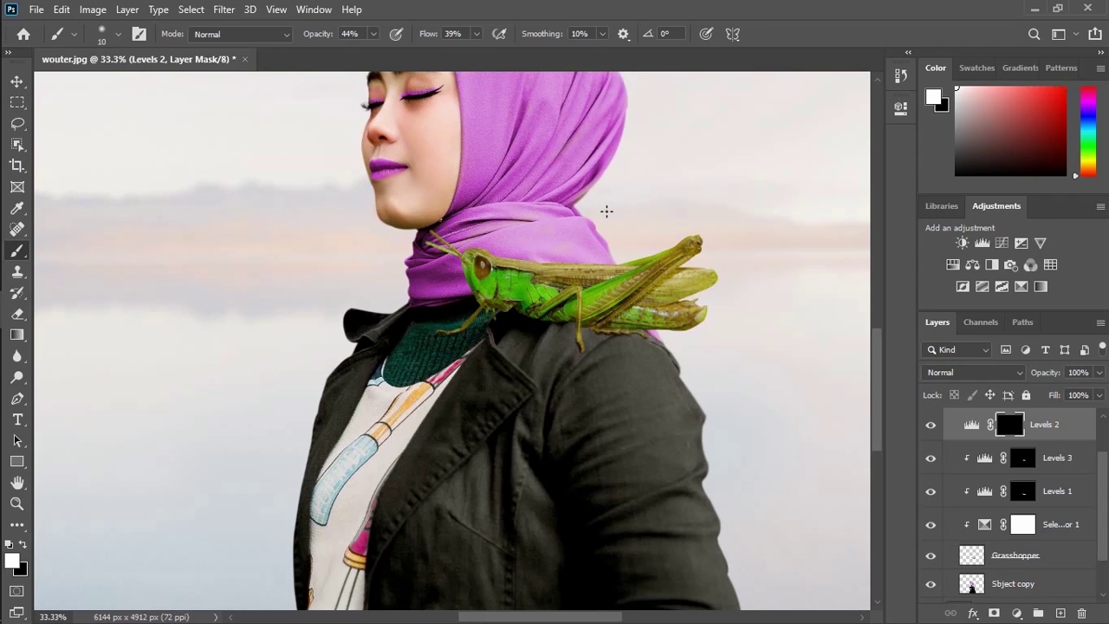
key("ctrl+minus")
key("ctrl+minus")
key("ctrl+minus")
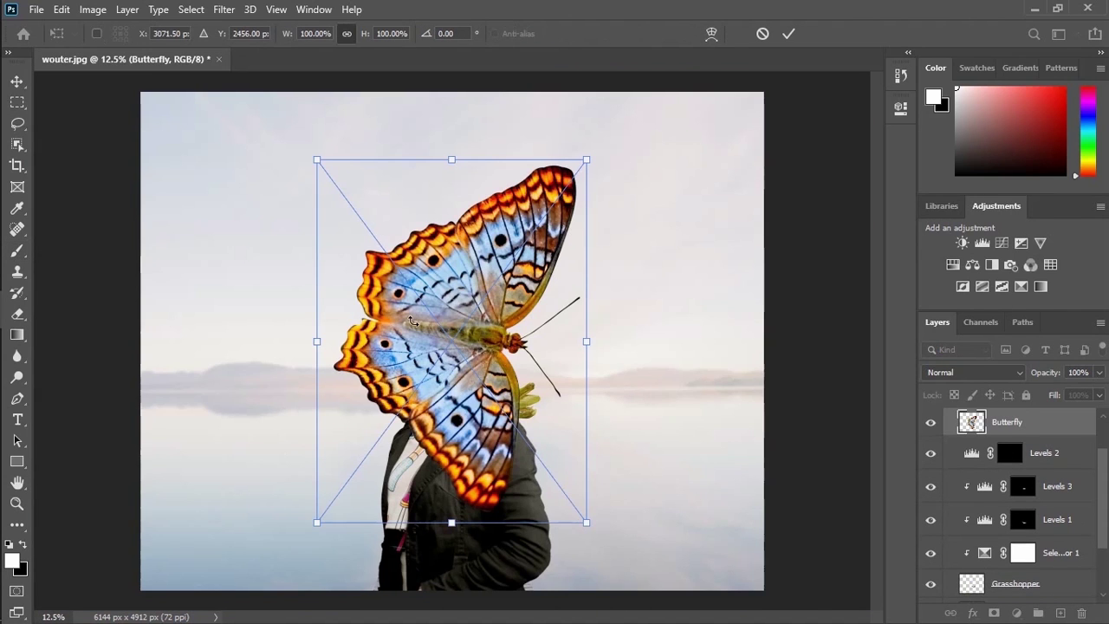
Move the butterfly copy left of the woman, rotate it counter-clockwise and commit
left_click_drag(422, 305, 262, 381)
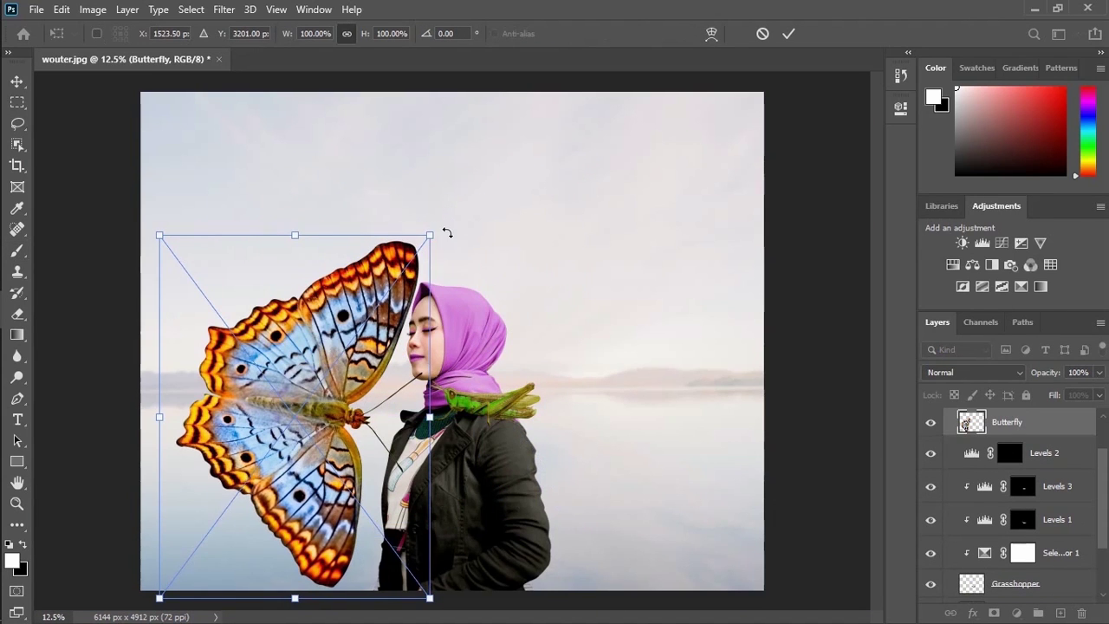
left_click_drag(341, 187, 204, 233)
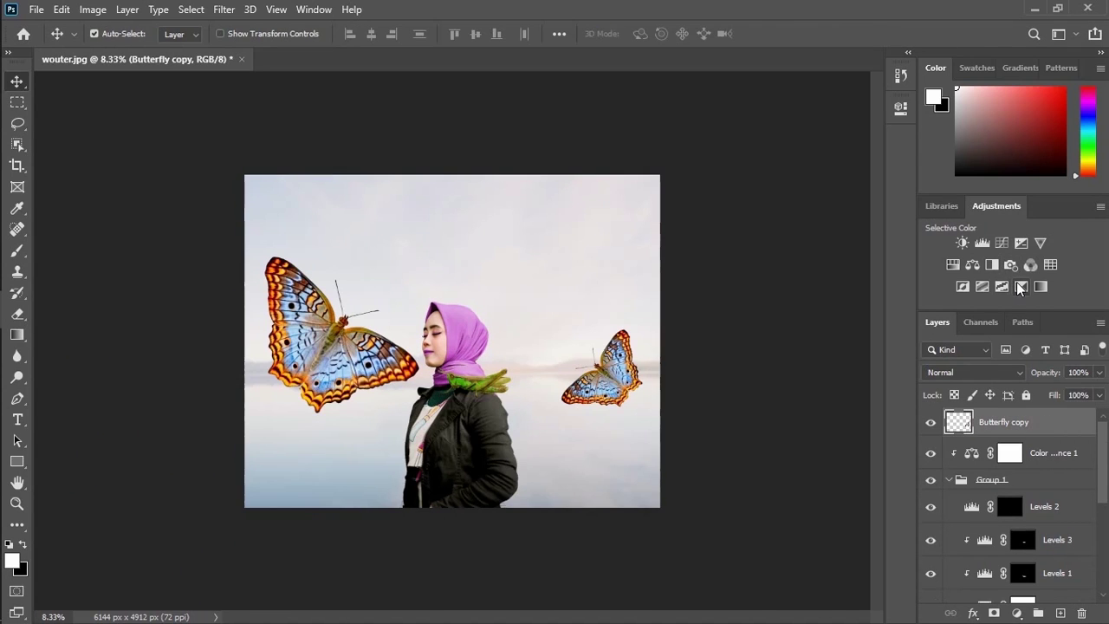
left_click(1021, 287)
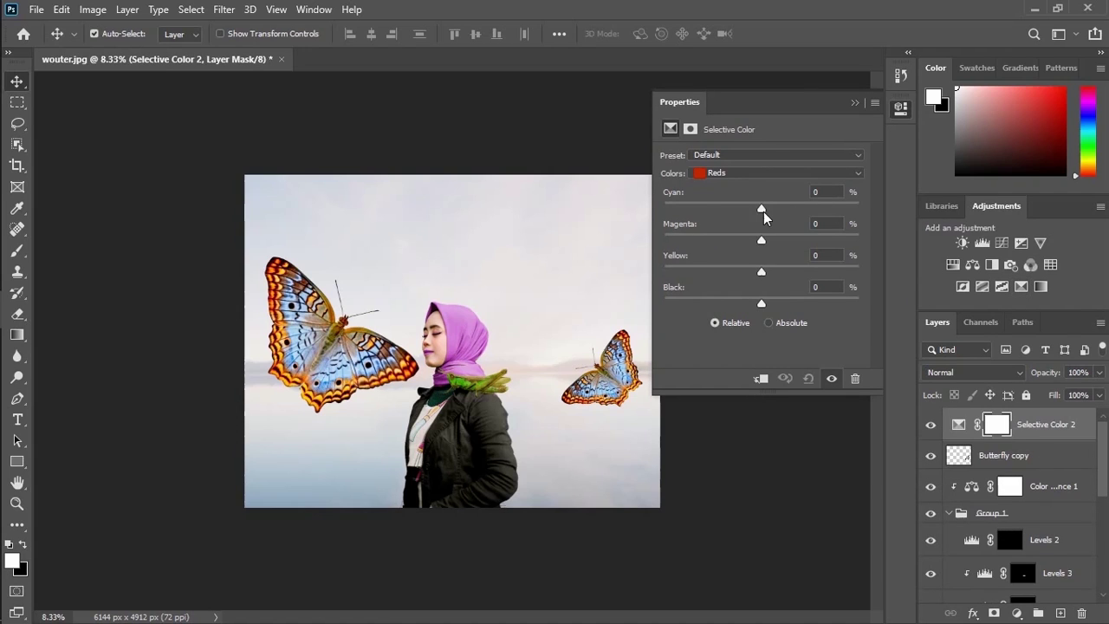
Clip a Selective Color adjustment to Butterfly copy and tune its Reds and Greens sliders
left_click_drag(761, 210, 852, 210)
left_click(760, 379)
left_click_drag(762, 240, 664, 240)
left_click_drag(762, 272, 664, 271)
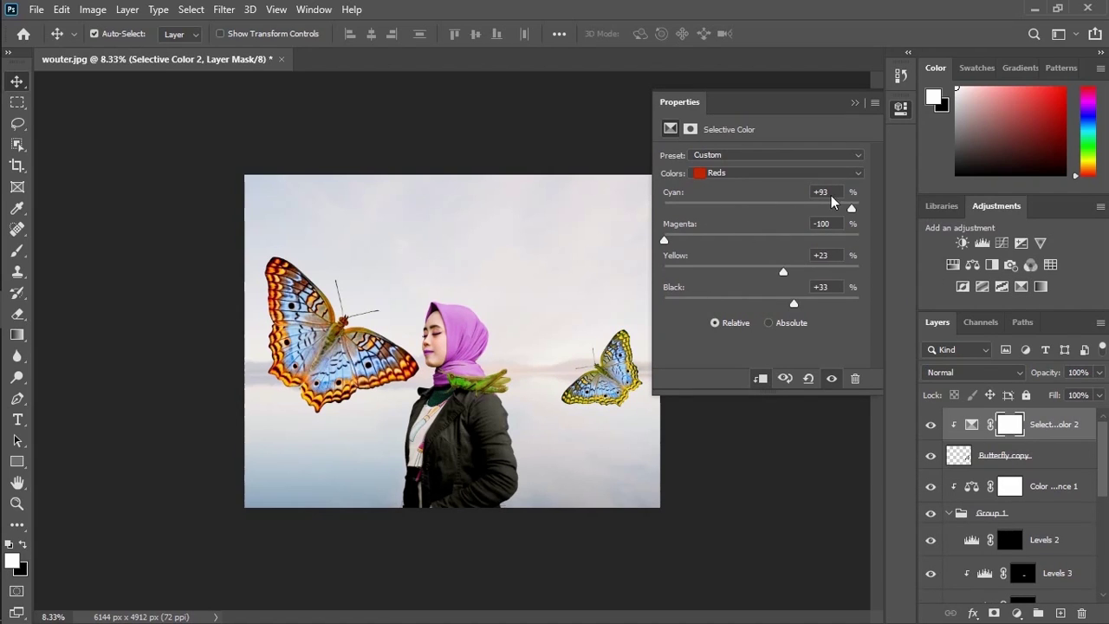
left_click(780, 173)
left_click(737, 208)
left_click_drag(762, 240, 664, 240)
left_click_drag(762, 271, 692, 271)
left_click_drag(762, 303, 798, 303)
Adjust the Cyans sliders, then merge the Selective Color adjustment into the butterfly
left_click(780, 173)
left_click(737, 222)
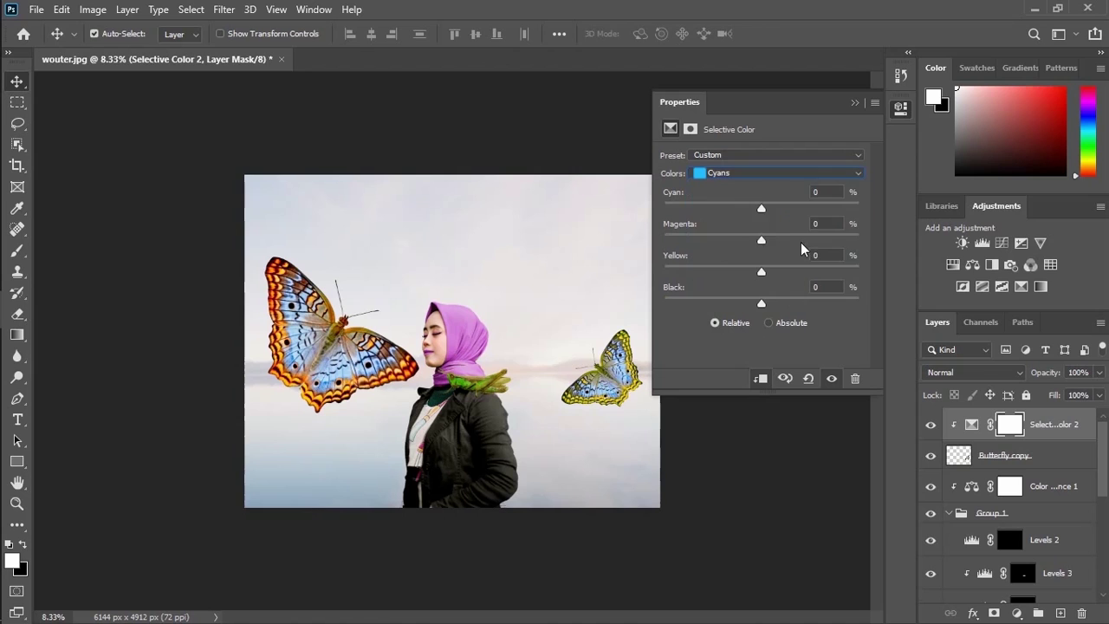
left_click_drag(761, 240, 805, 240)
left_click_drag(761, 208, 859, 208)
left_click_drag(762, 271, 663, 271)
left_click_drag(762, 303, 771, 303)
left_click(780, 173)
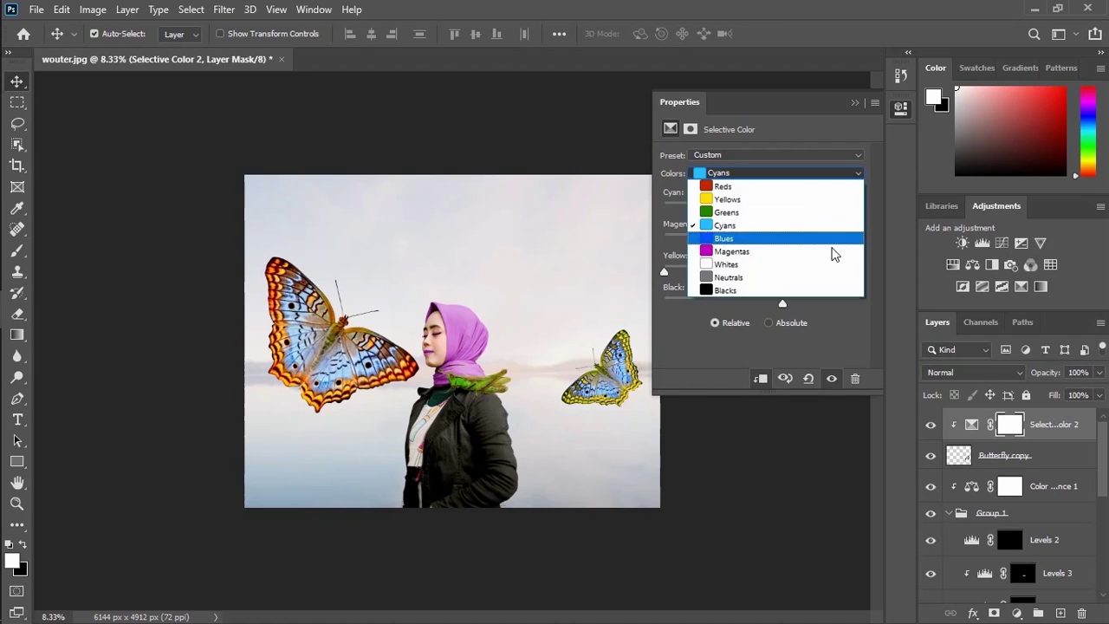
left_click(737, 250)
key("ctrl+e")
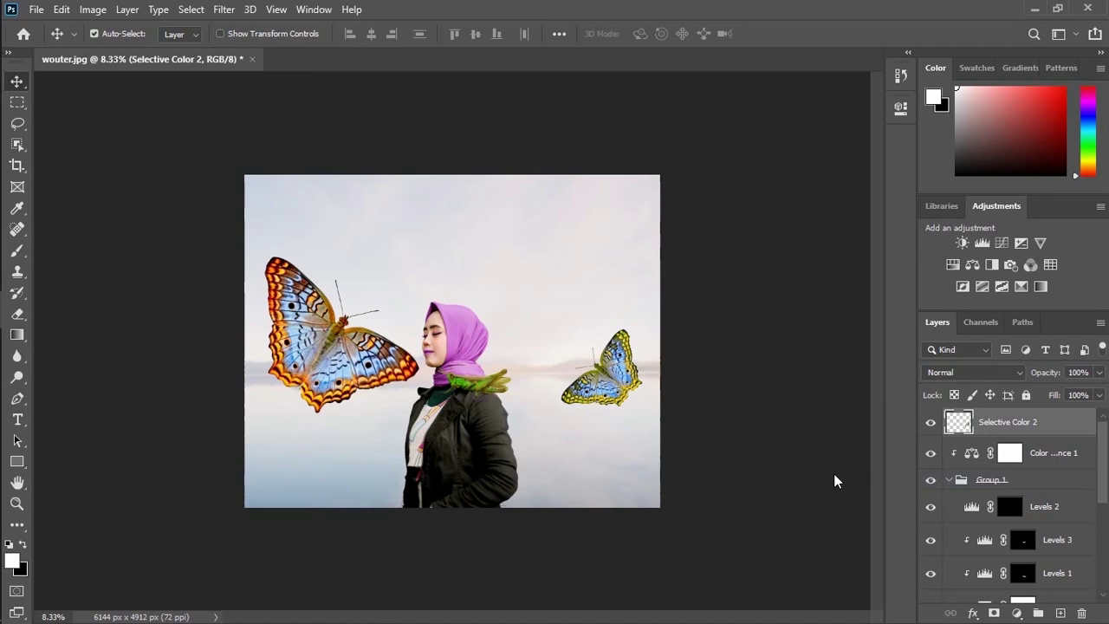
Place the daisy beside the woman, the magnolia at lower left, and the pink gerbera
left_click_drag(587, 470, 580, 470)
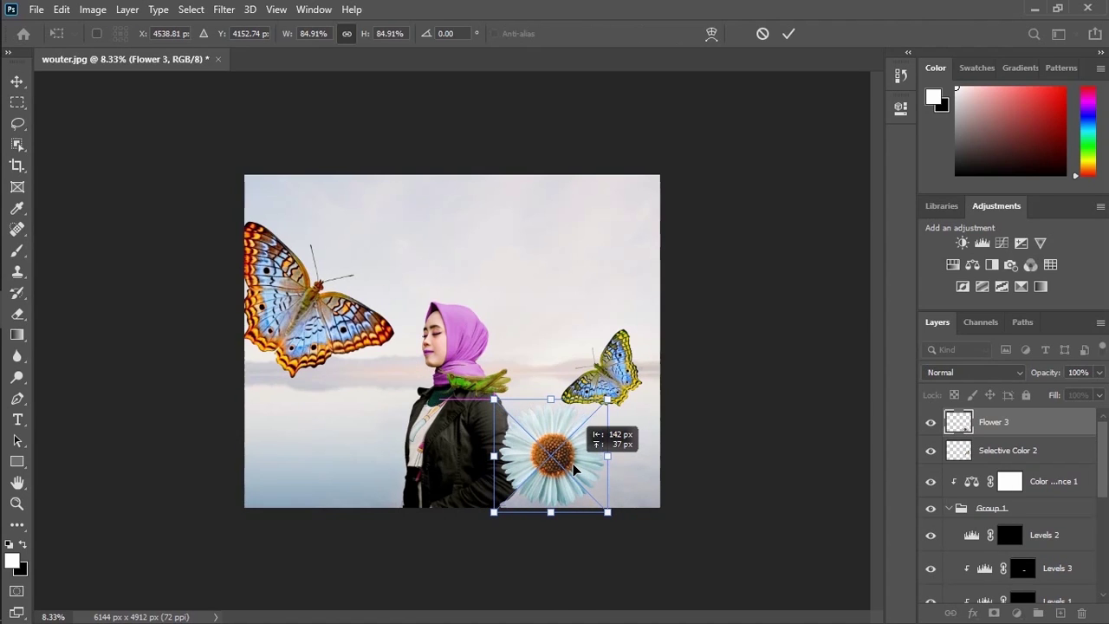
left_click_drag(573, 468, 574, 468)
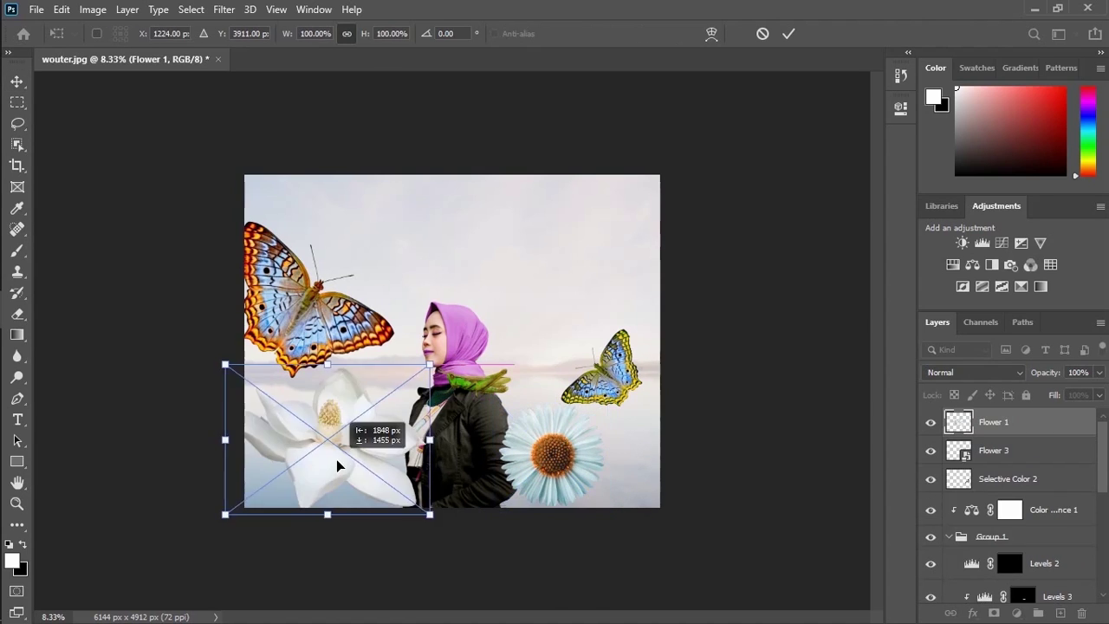
left_click_drag(336, 459, 349, 451)
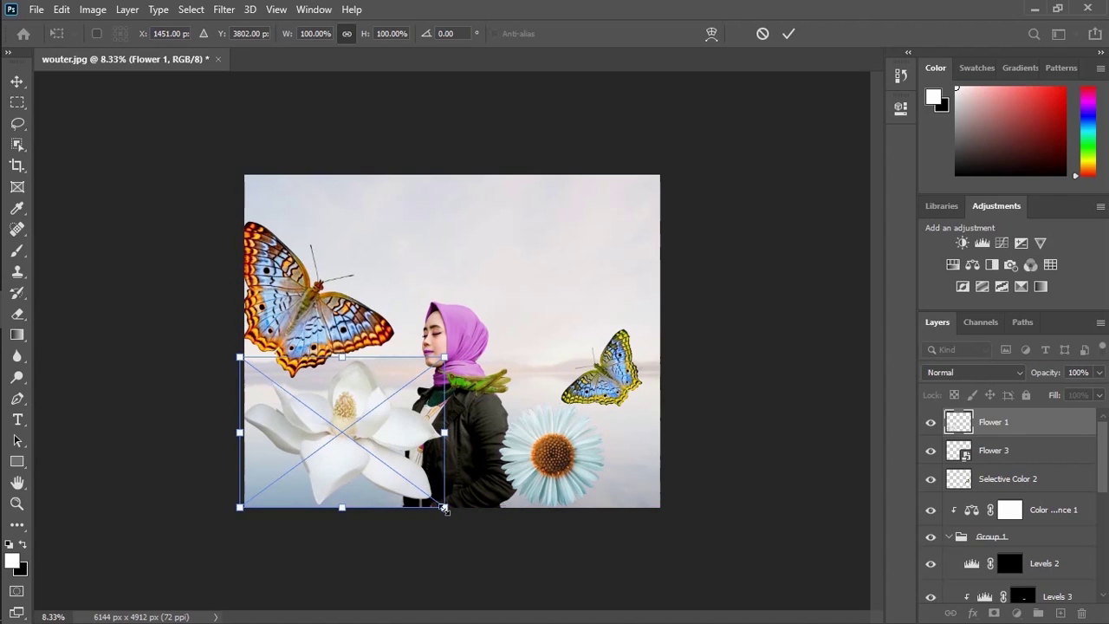
key("Return")
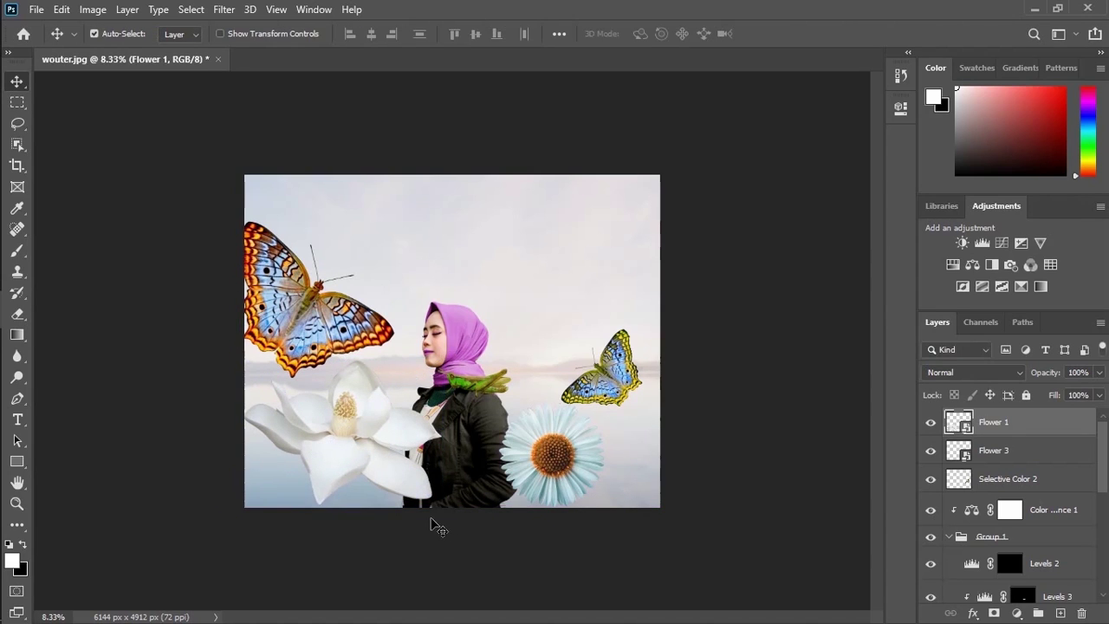
key("Return")
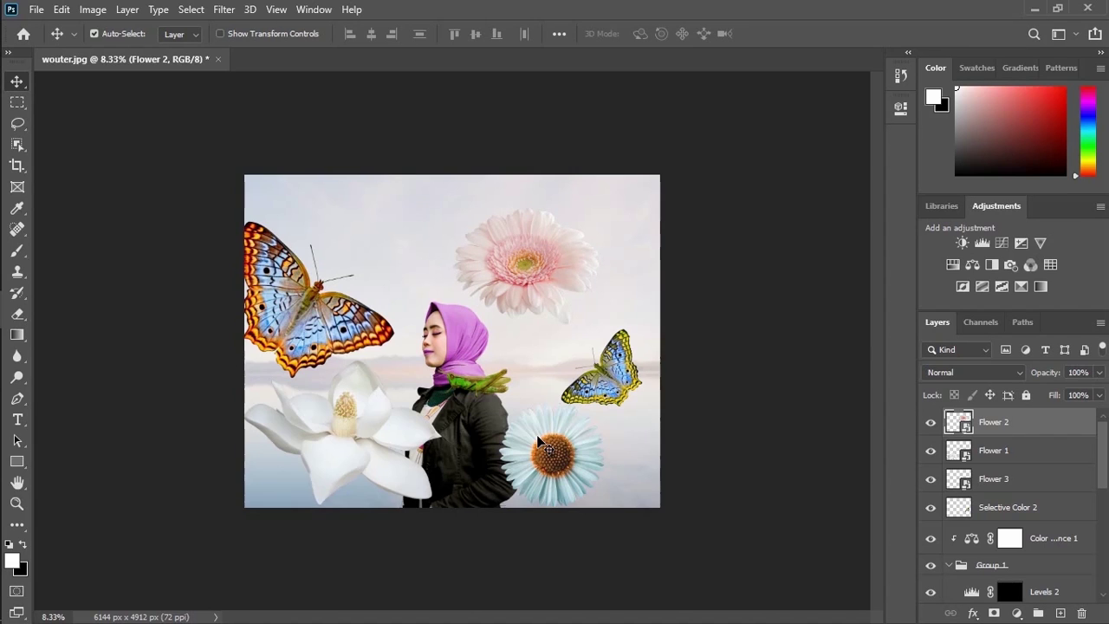
Move the daisy behind the magnolia, the gerbera to the lower right, and the shrunken magnolia up-right
left_click_drag(538, 442, 401, 440)
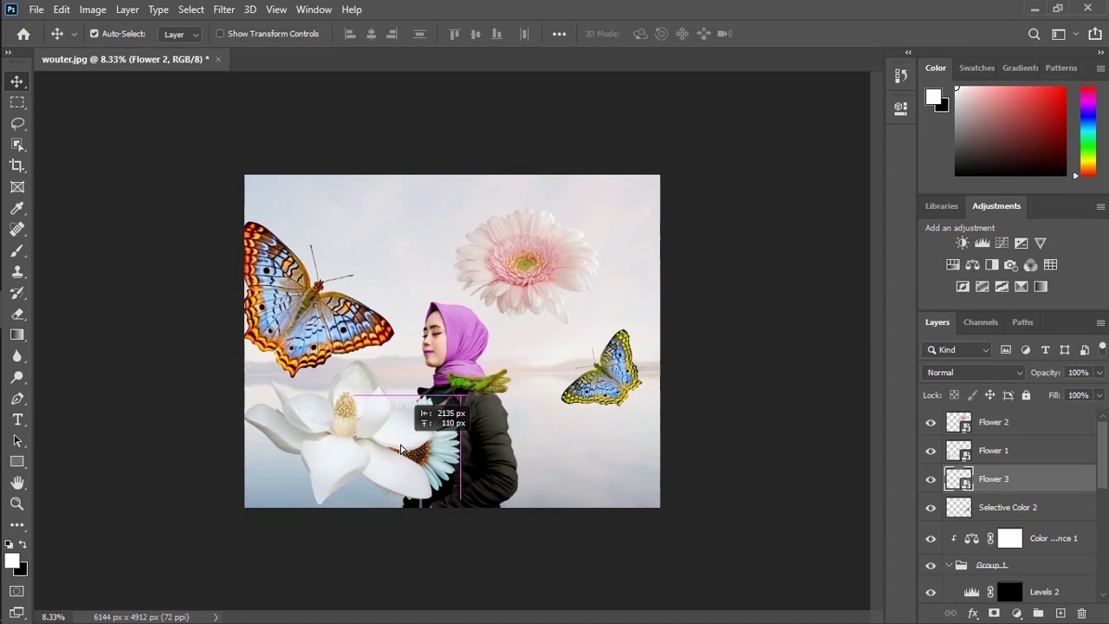
left_click_drag(526, 246, 537, 438)
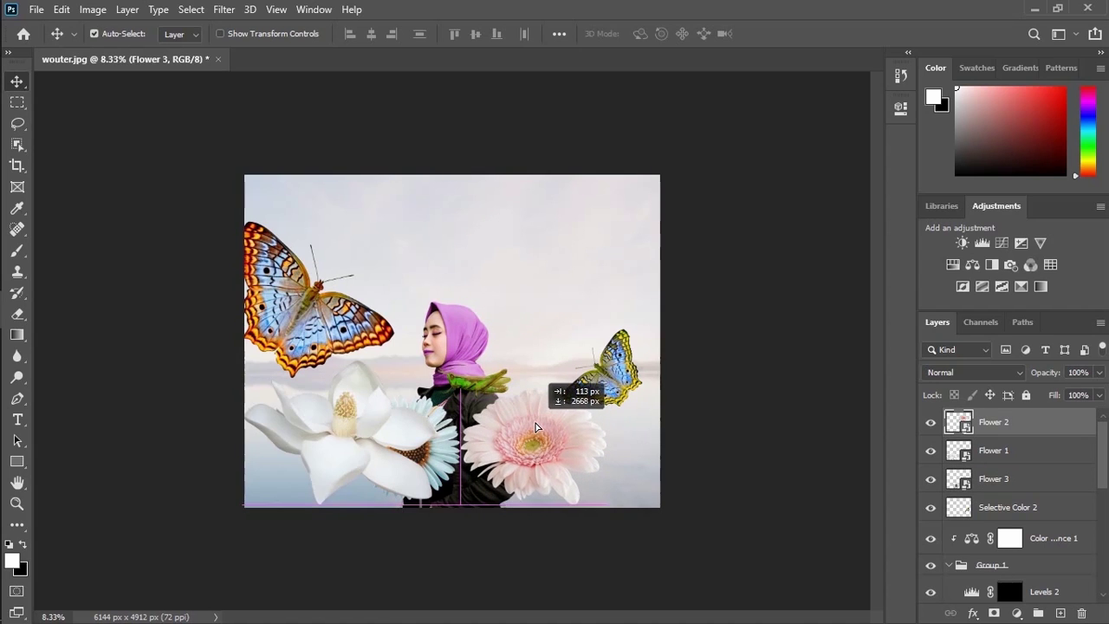
left_click_drag(537, 438, 425, 442)
key("ctrl")
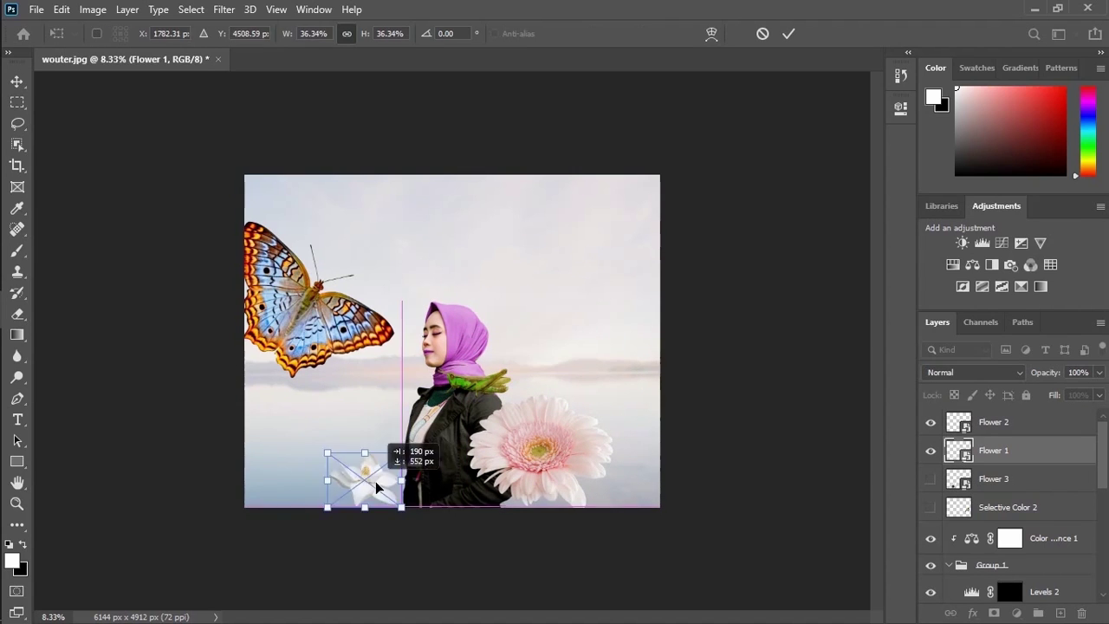
left_click_drag(375, 481, 520, 328)
key("Return")
Show the hidden daisy layer and move it up beside the woman's face
left_click(931, 478)
left_click(994, 478)
left_click_drag(435, 490, 416, 501)
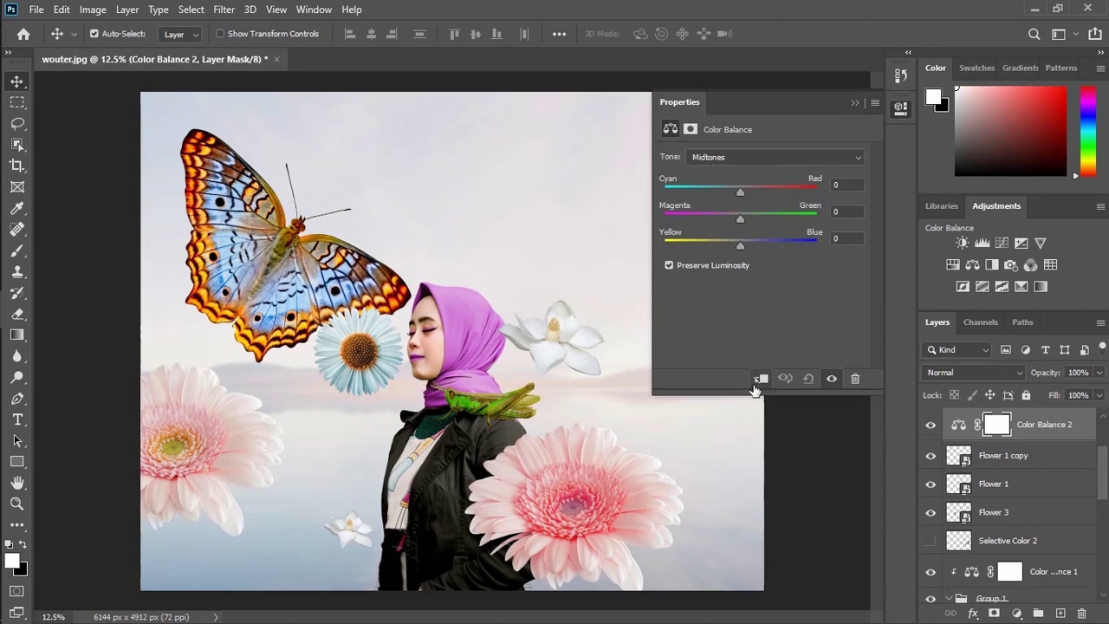
Try a clipped Color Balance shifting midtones toward red, then delete it
left_click(759, 379)
left_click_drag(741, 191, 793, 190)
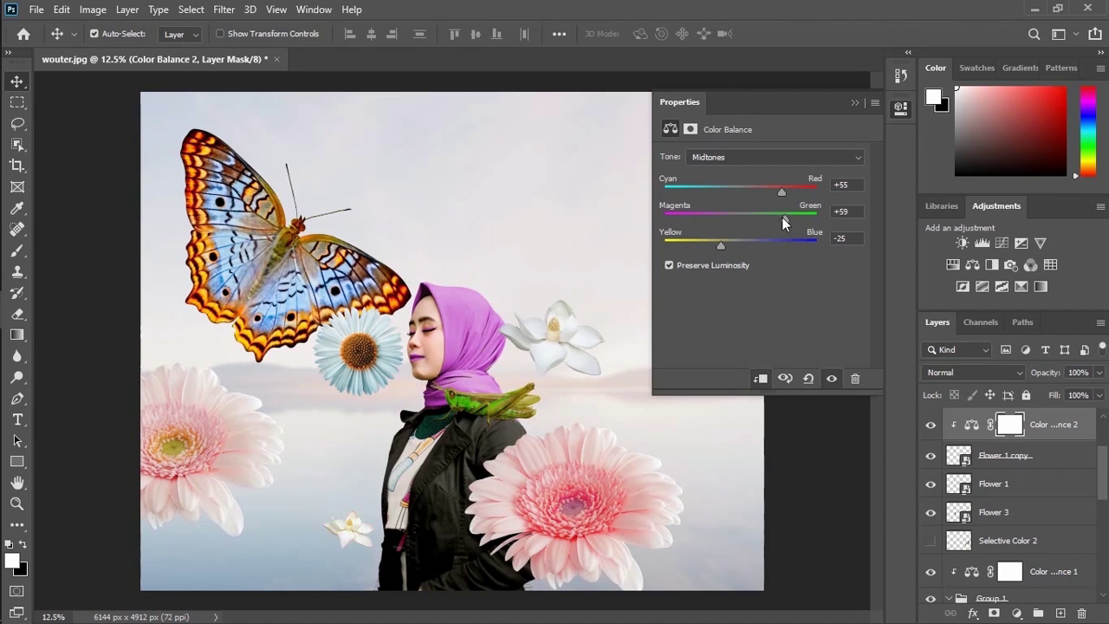
left_click(856, 379)
left_click(480, 245)
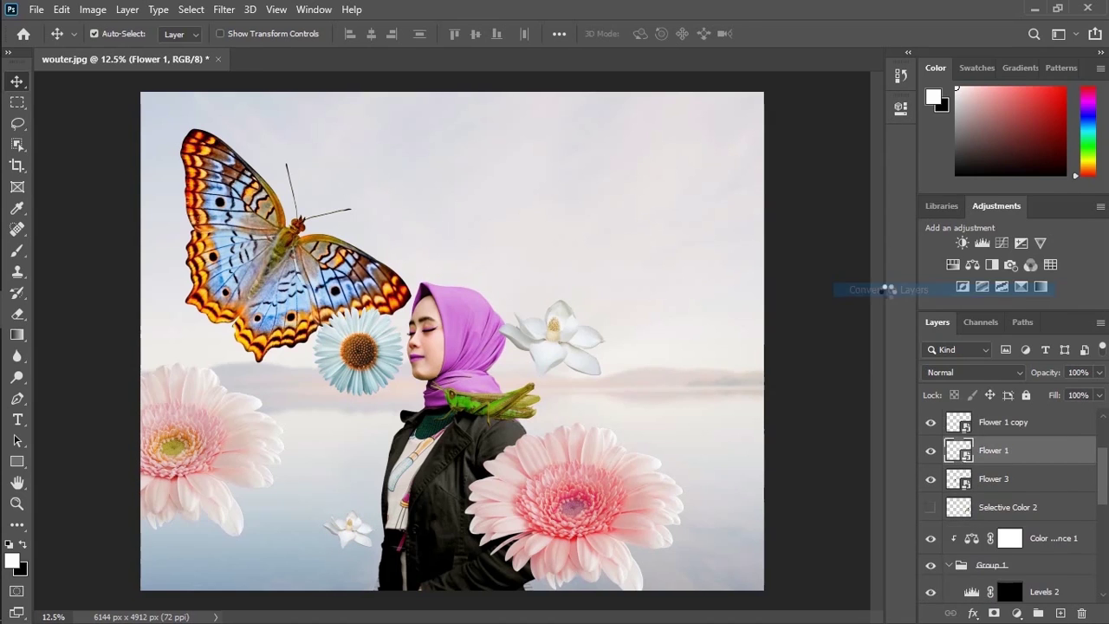
Stamp bubble-brush bubbles around both pink gerberas, the daisy and both magnolias
key("b")
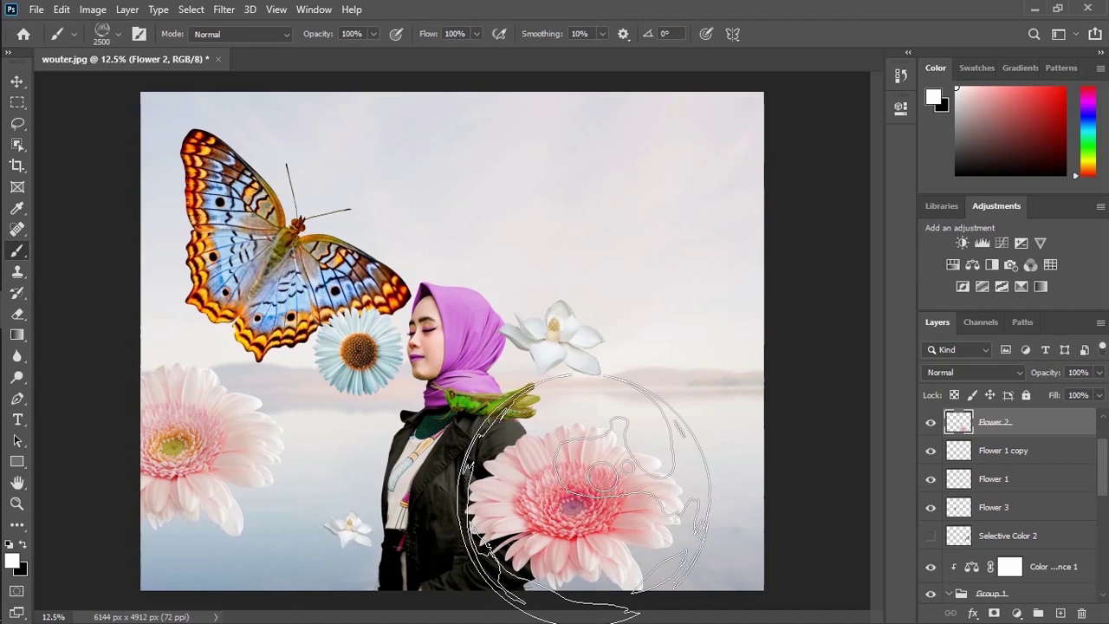
left_click(583, 499)
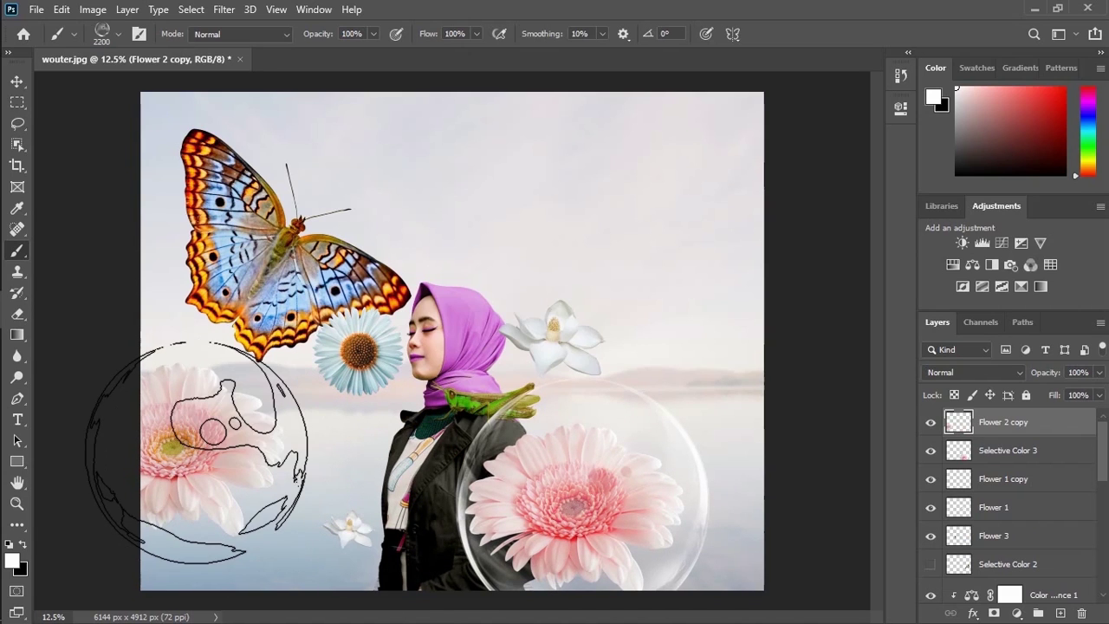
left_click(190, 454)
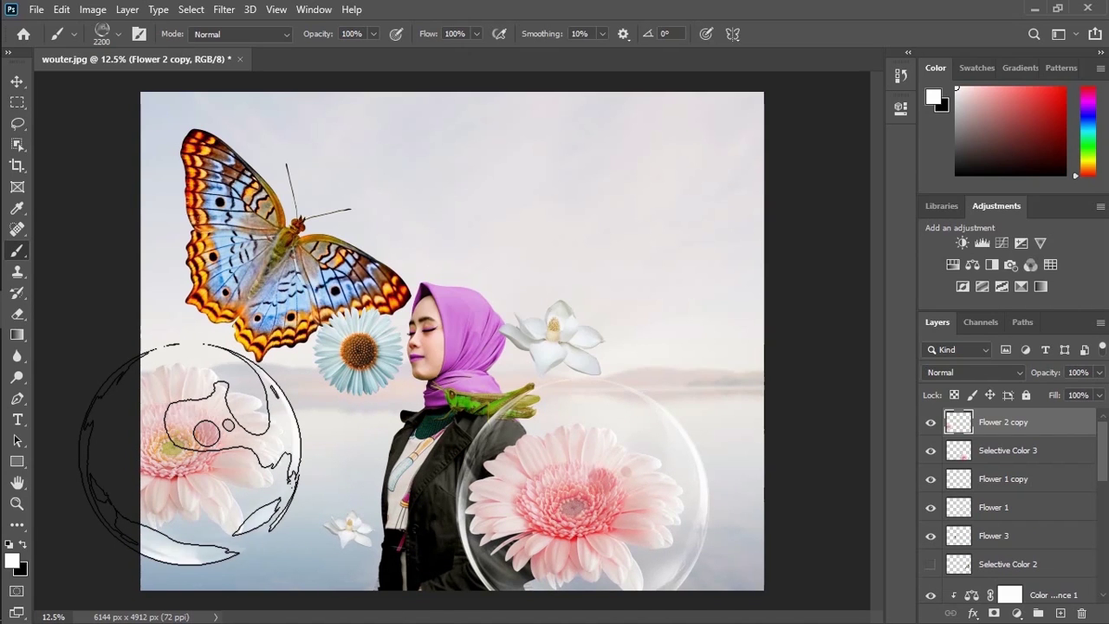
left_click(359, 352)
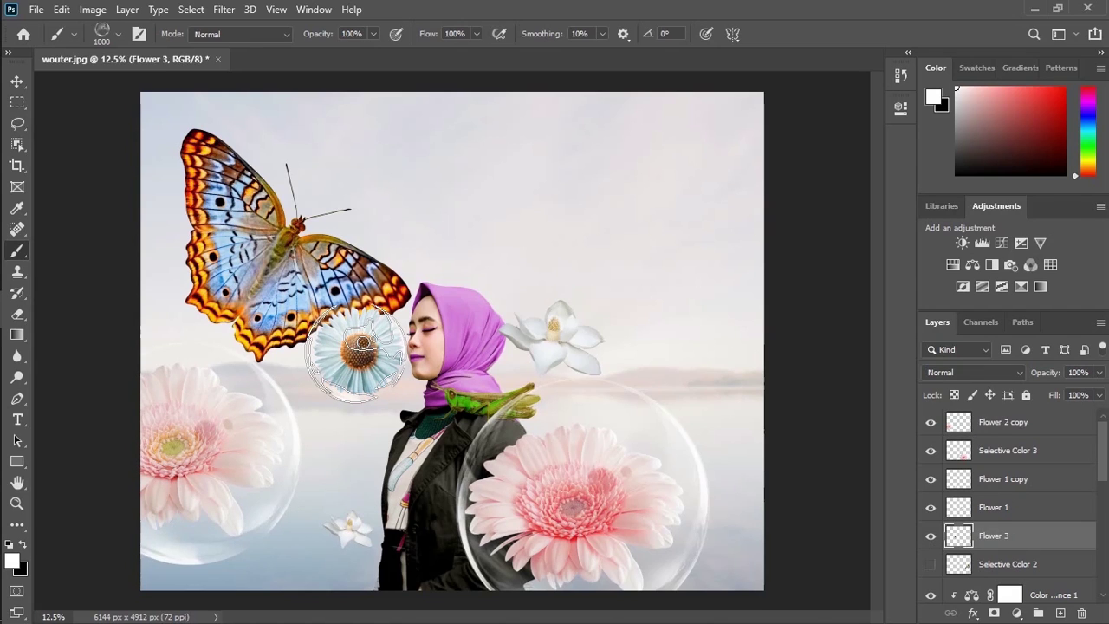
left_click(353, 525)
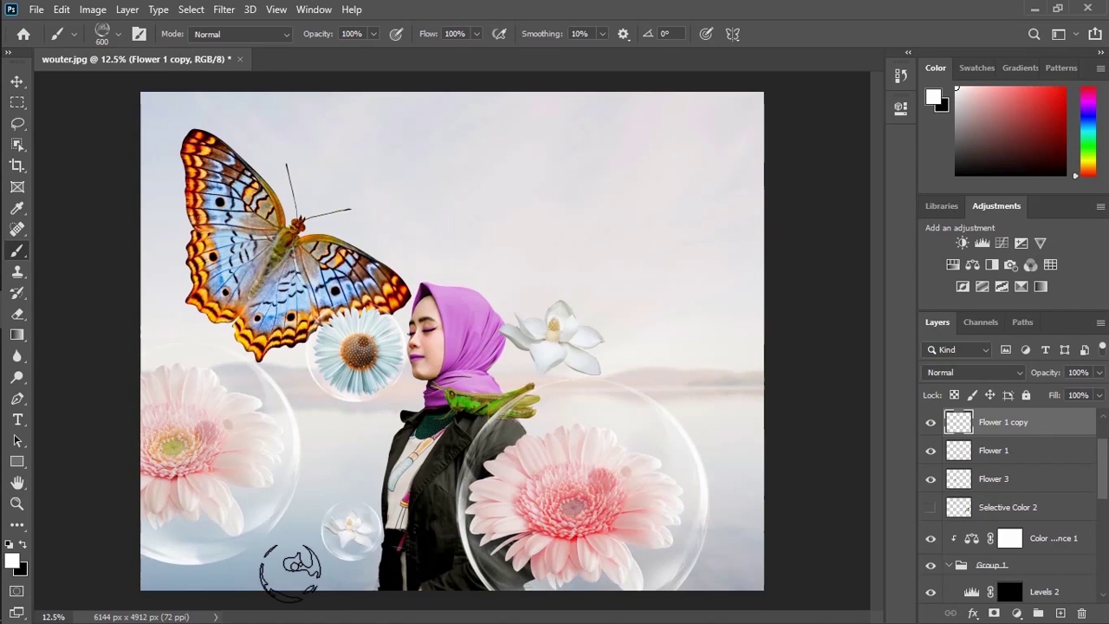
left_click(555, 340)
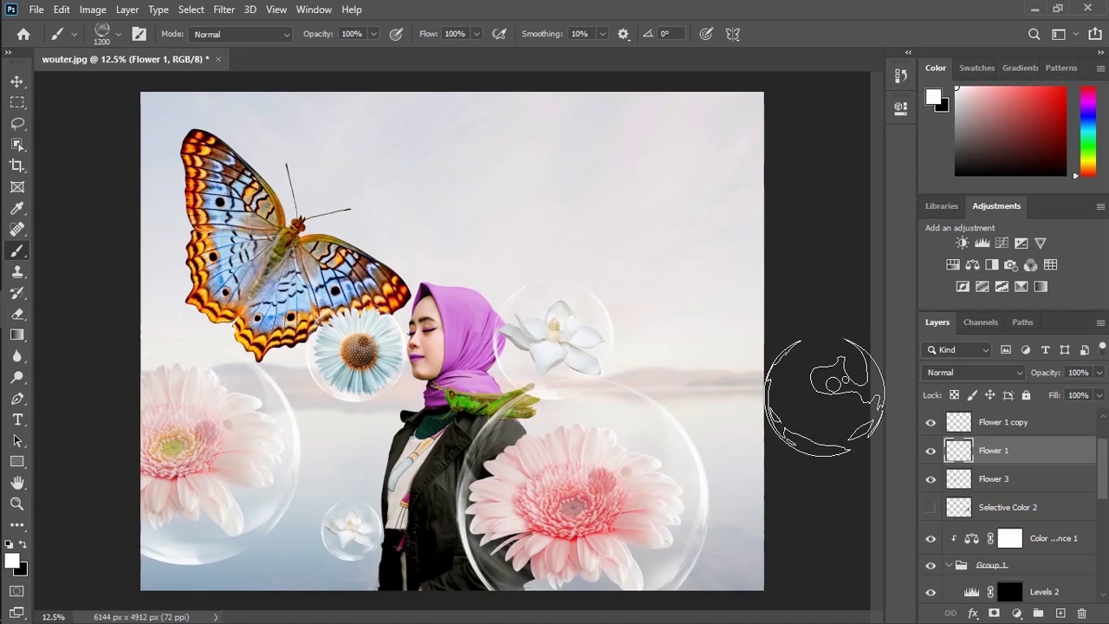
left_click(222, 10)
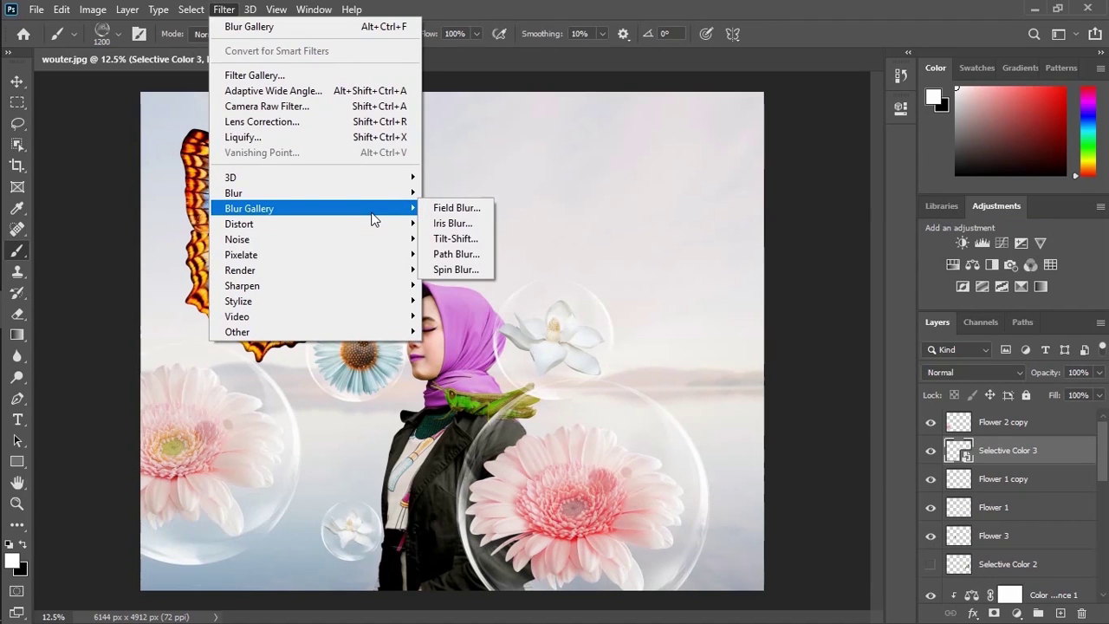
mouse_move(234, 192)
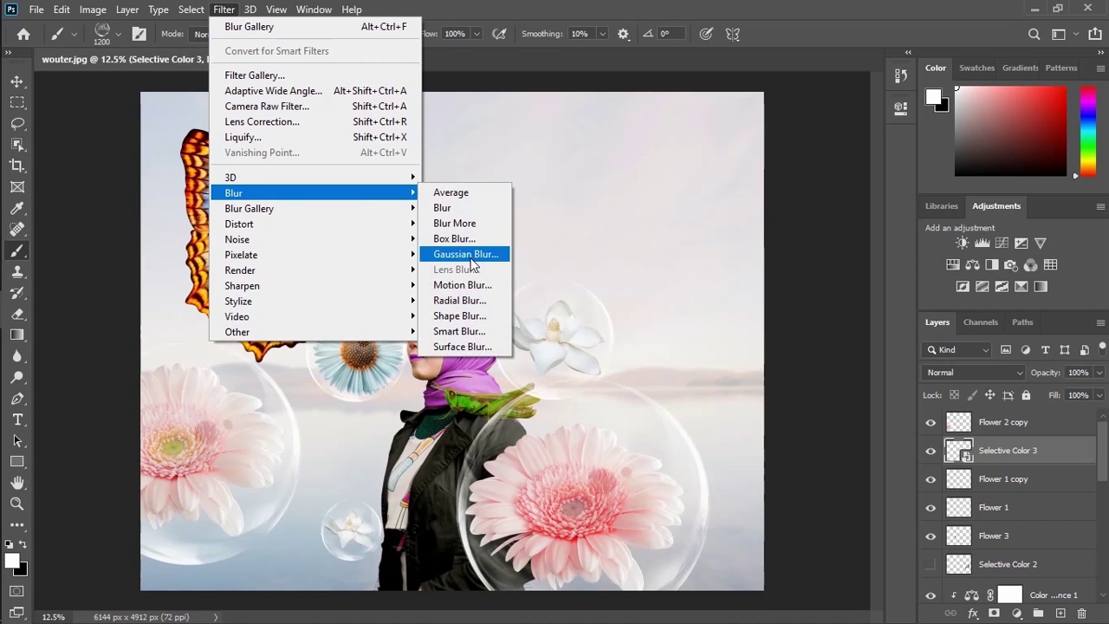
Apply a soft Gaussian Blur to the selected flower layer, radius just under 10
left_click(473, 260)
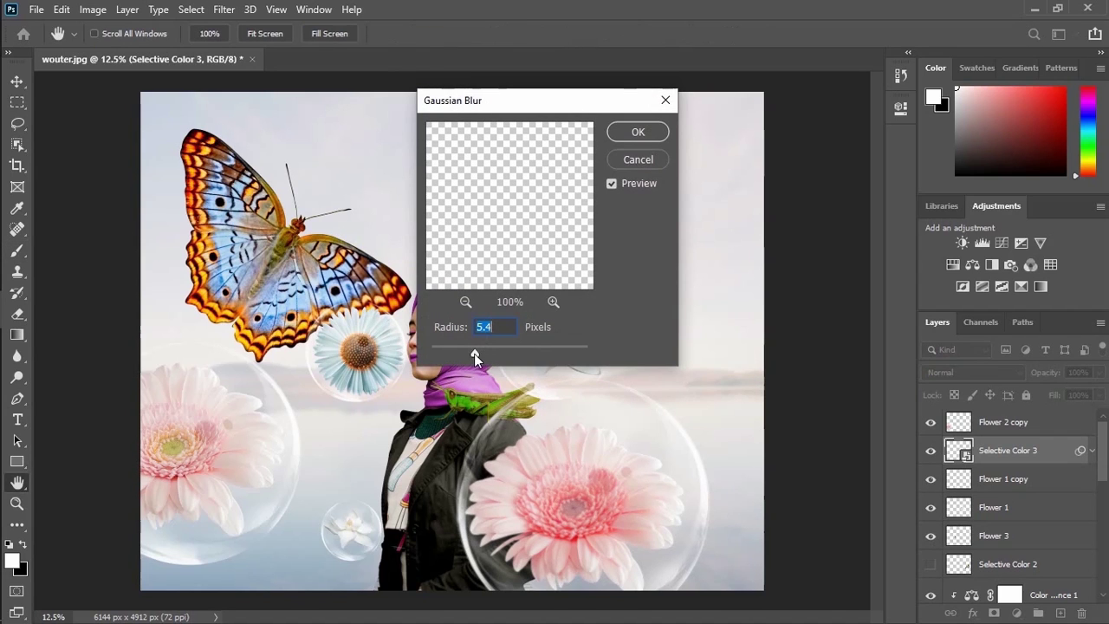
left_click_drag(495, 362, 494, 366)
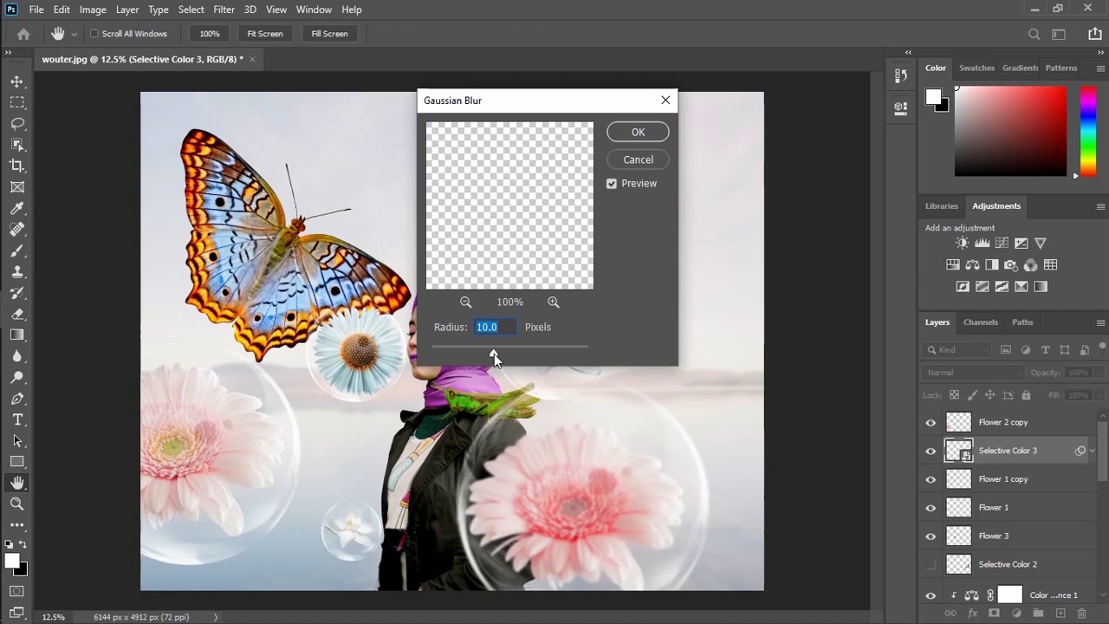
left_click_drag(494, 354, 493, 355)
left_click(639, 131)
Convert Flower 2 copy to a smart object and give it a Gaussian Blur
left_click(1014, 423)
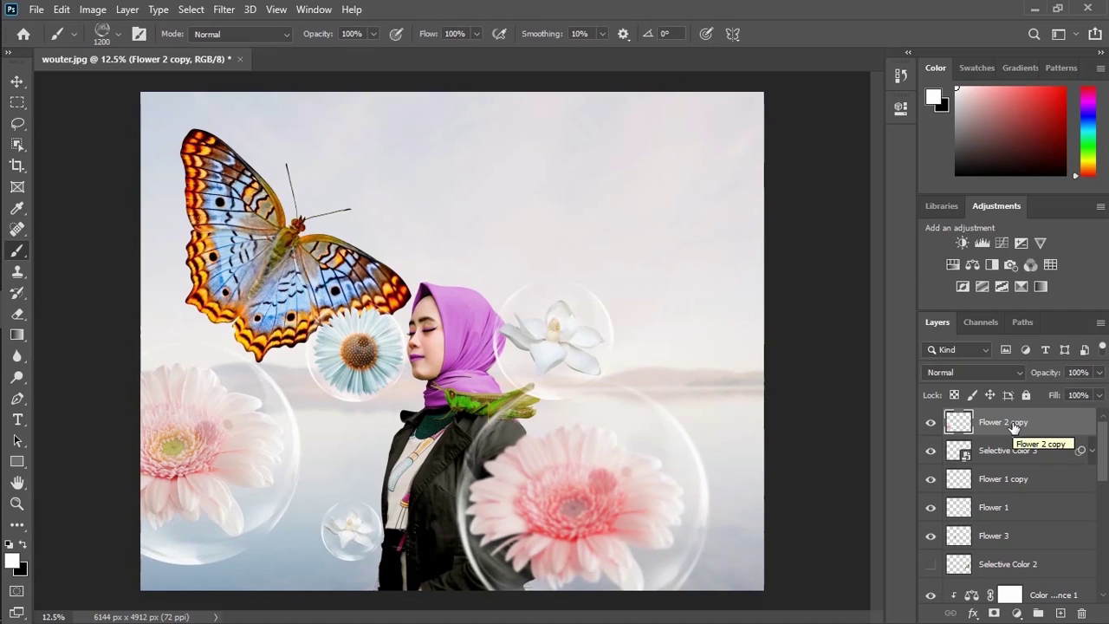
right_click(1013, 422)
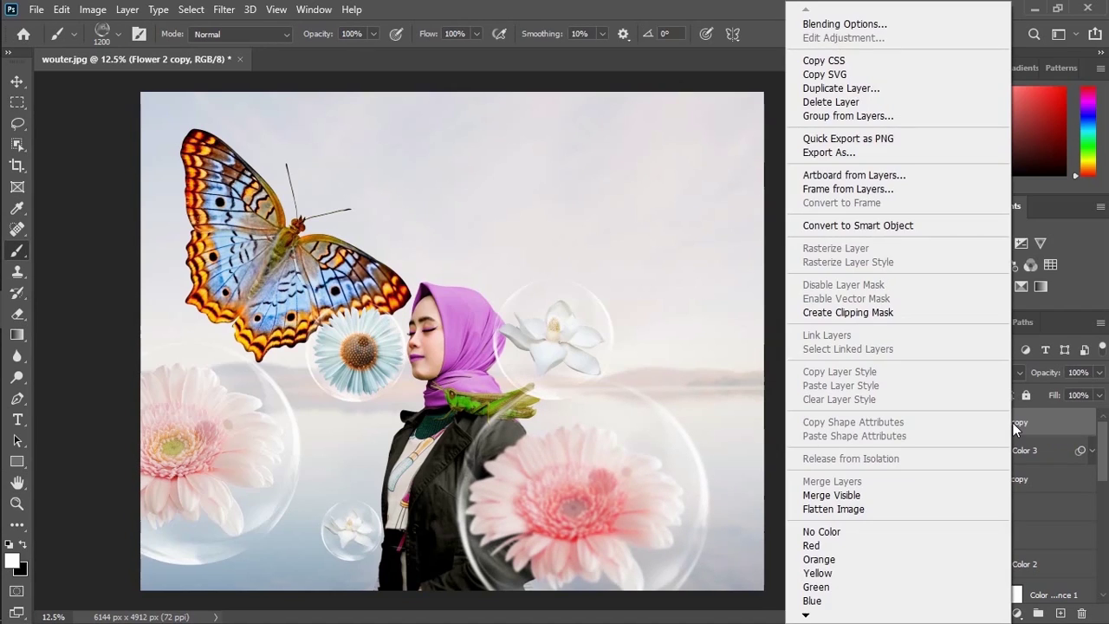
left_click(867, 225)
left_click(224, 9)
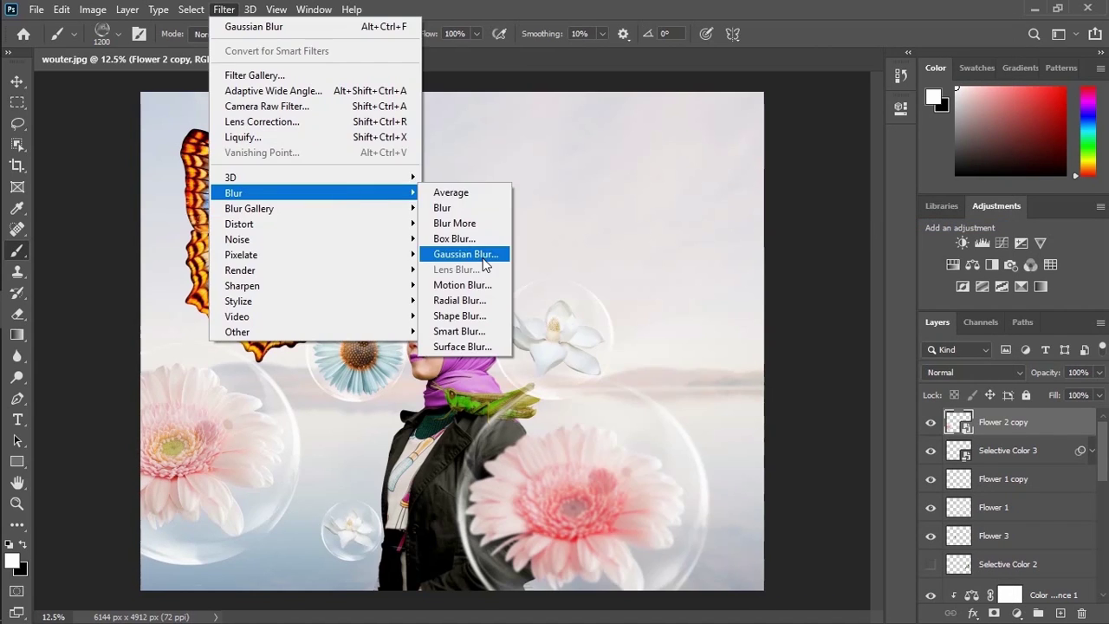
left_click(476, 251)
left_click_drag(458, 354, 455, 355)
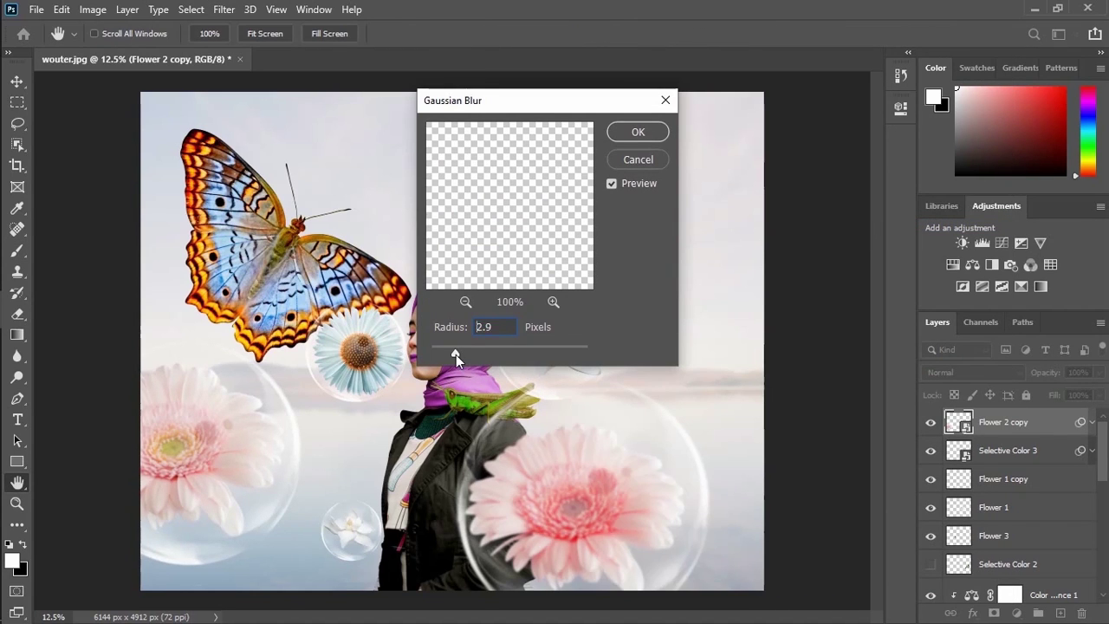
left_click(629, 136)
Convert Flower 1 to a smart object, blur it, then move the butterfly up and right
left_click(1093, 423)
right_click(1017, 508)
left_click(853, 223)
left_click(224, 9)
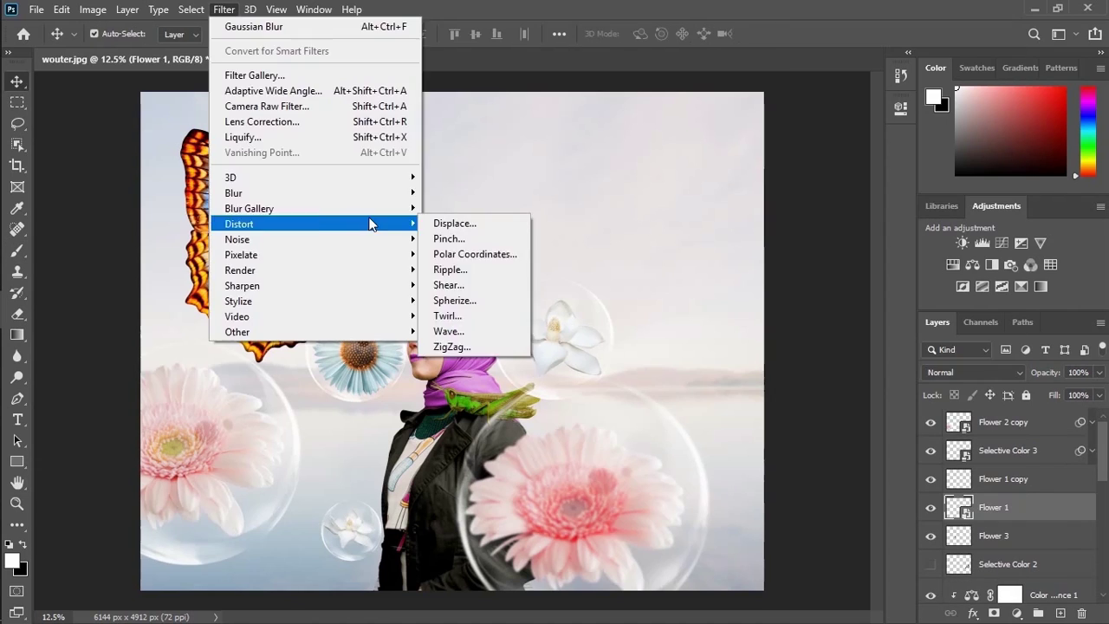
left_click(248, 22)
left_click_drag(713, 347, 734, 347)
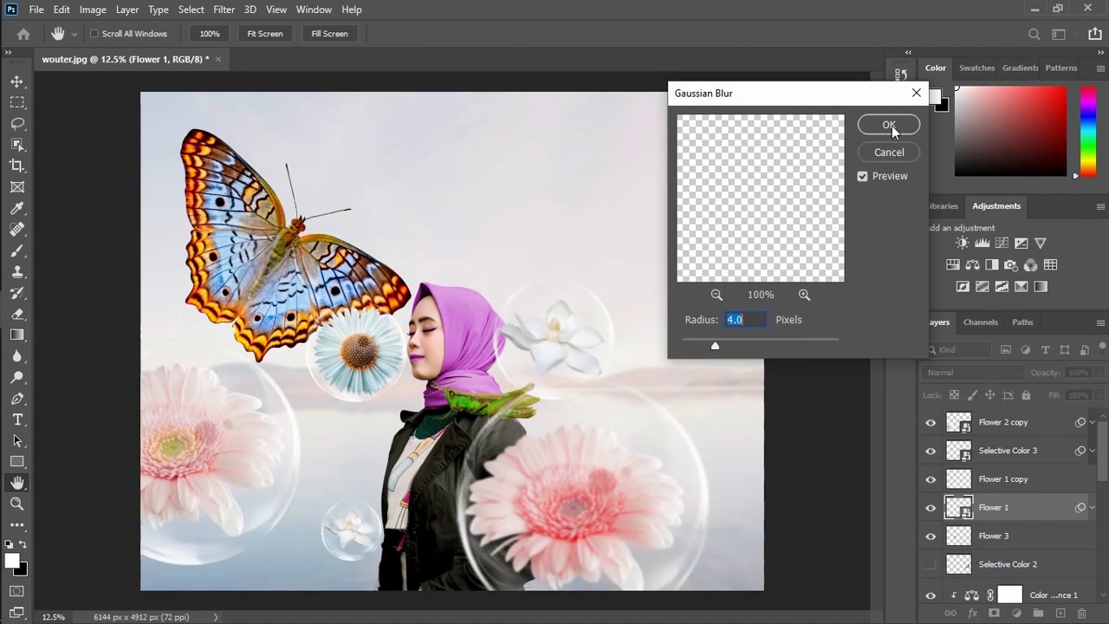
left_click(890, 126)
key("v")
left_click_drag(261, 261, 286, 223)
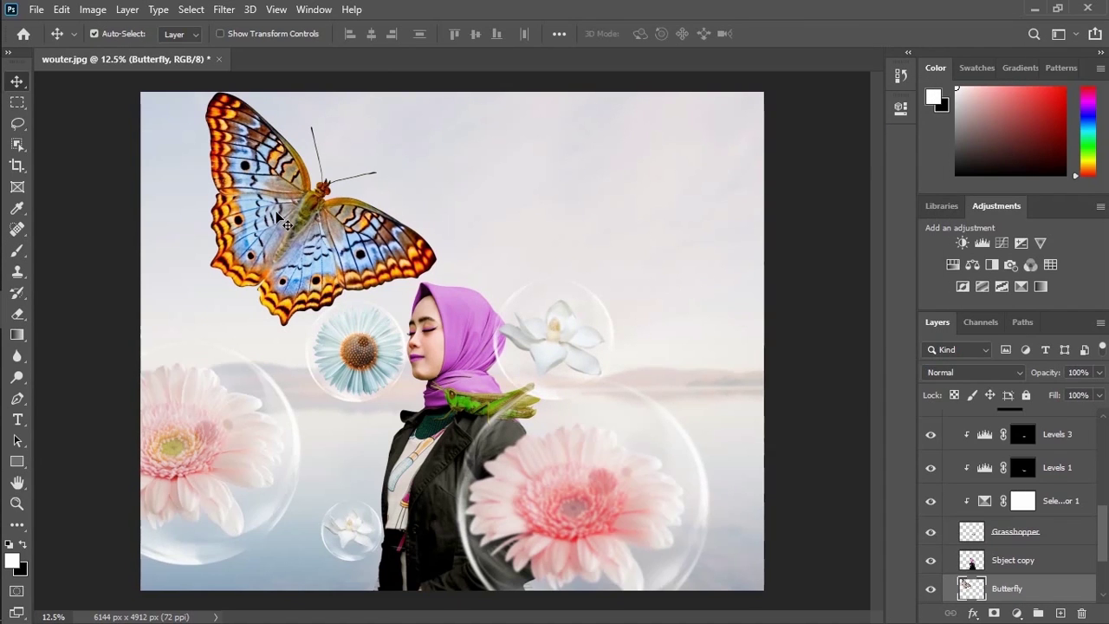
Stamp a bubble around the butterfly and reposition it to enclose the butterfly
key("b")
left_click(295, 218)
key("v")
left_click_drag(299, 221, 334, 249)
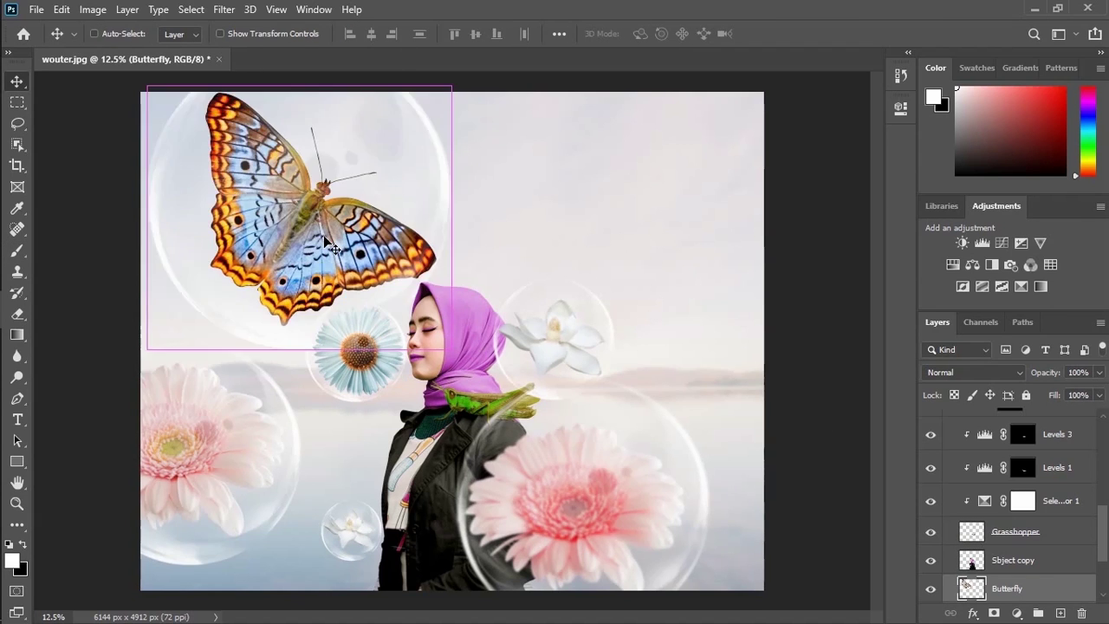
key("b")
key("v")
Convert the Butterfly layer to a smart object, apply a Gaussian Blur, and add an empty layer
right_click(1007, 589)
left_click(856, 228)
left_click(224, 9)
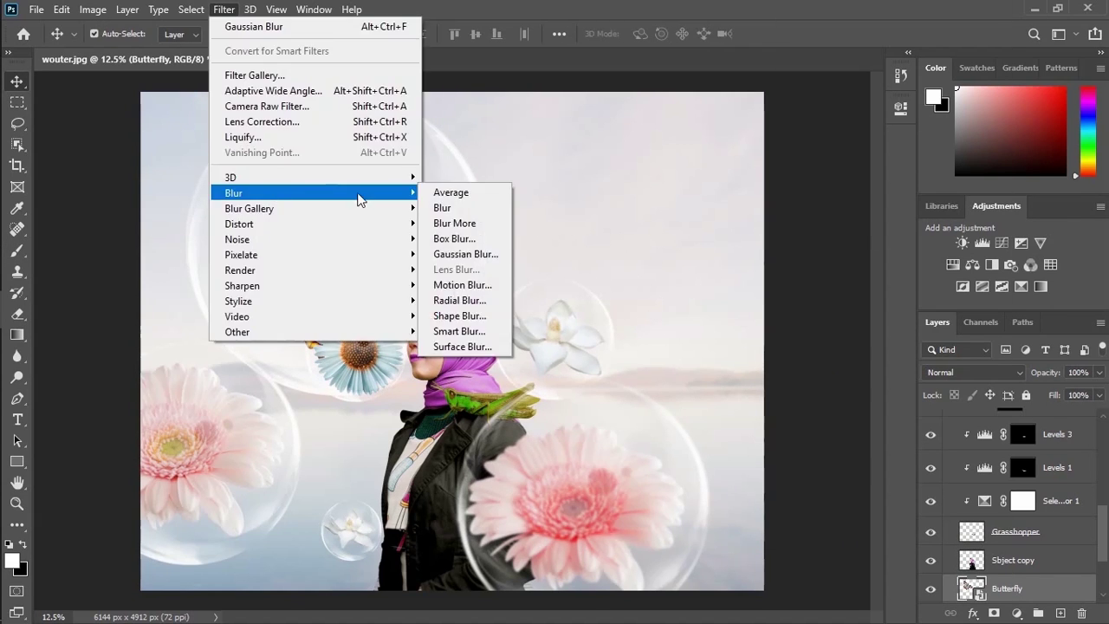
left_click(466, 254)
key("Return")
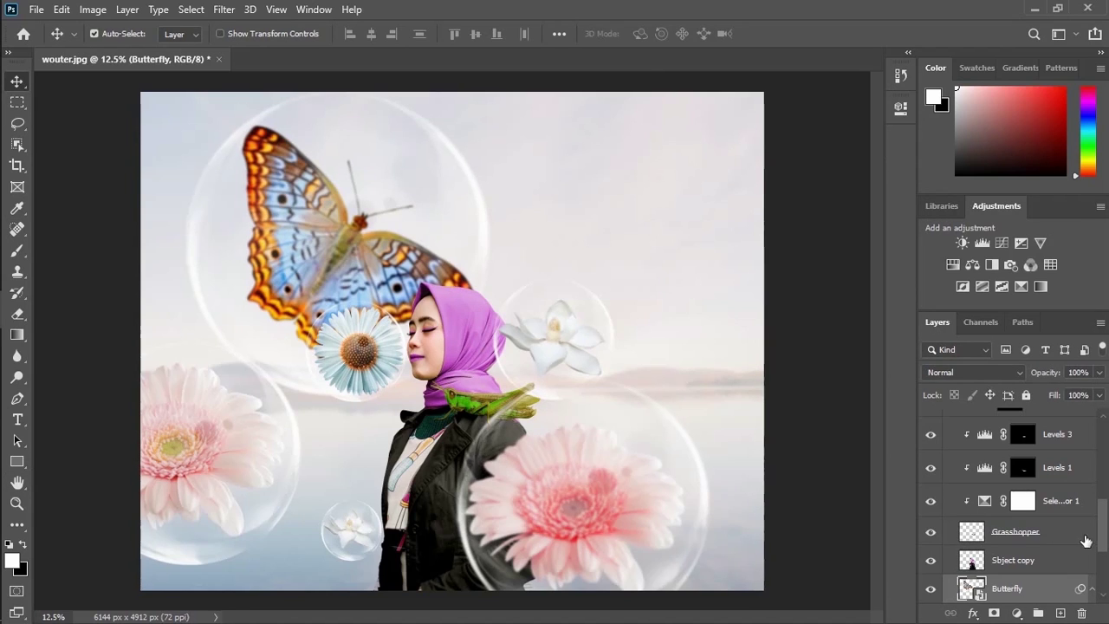
left_click(1062, 614)
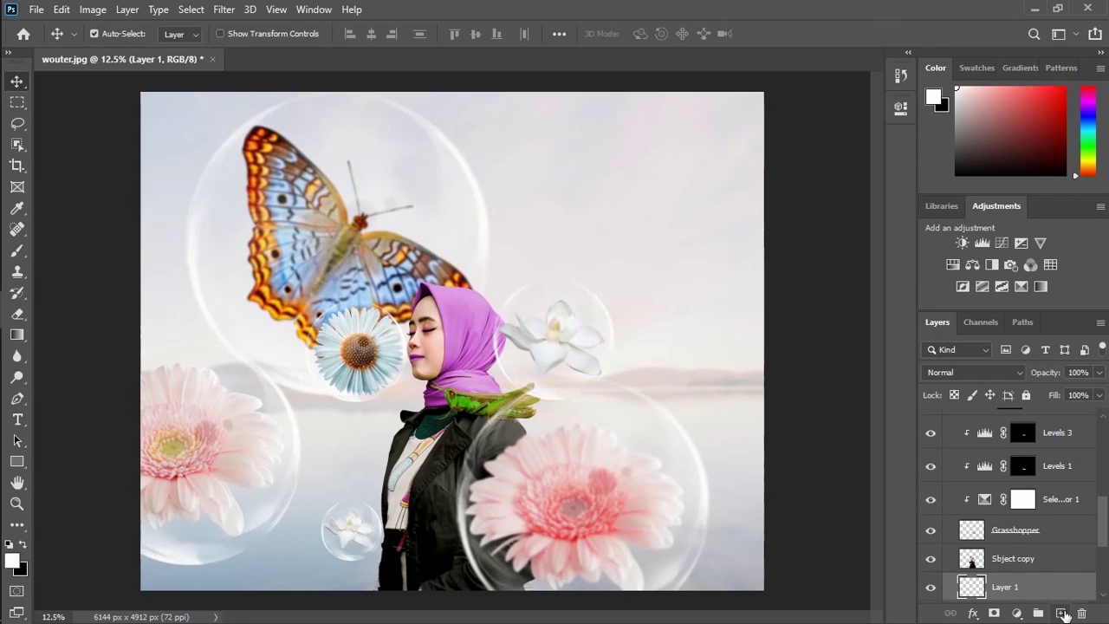
Size the bubble brush around 400 on Layer 2, add another layer and enlarge the brush
key("b")
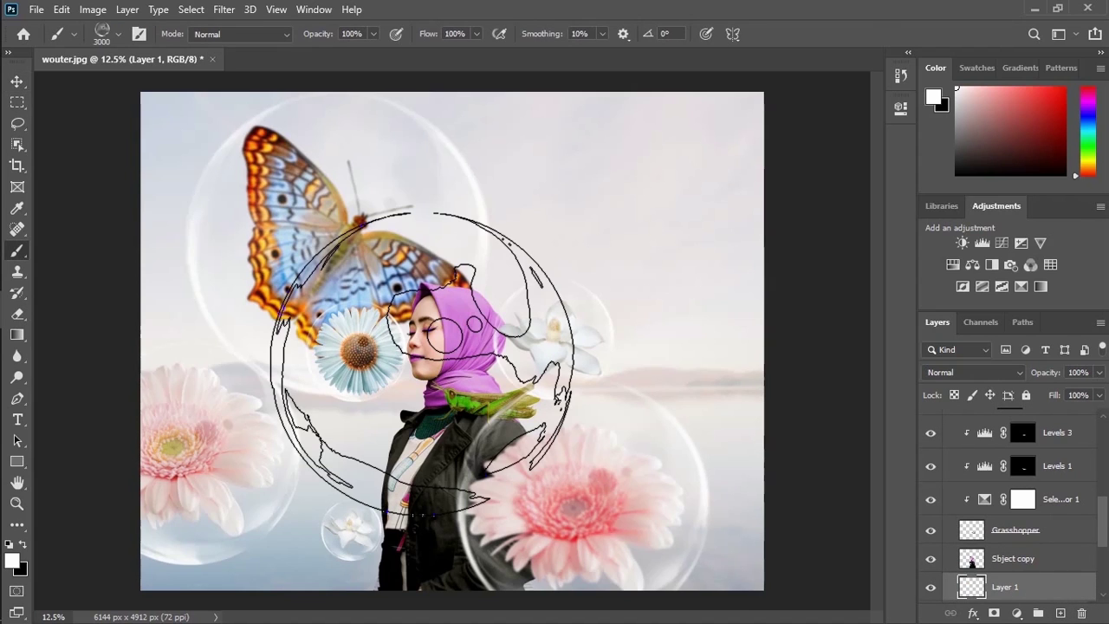
key("bracketleft")
key("bracketleft")
key("bracketleft")
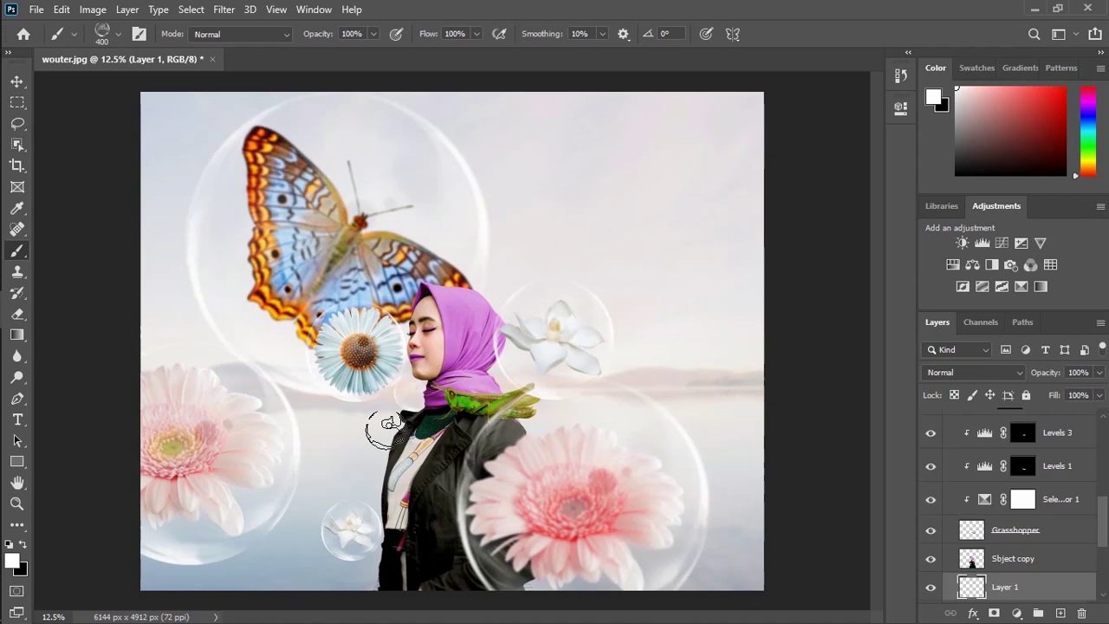
left_click(496, 284, "ctrl")
key("bracketright")
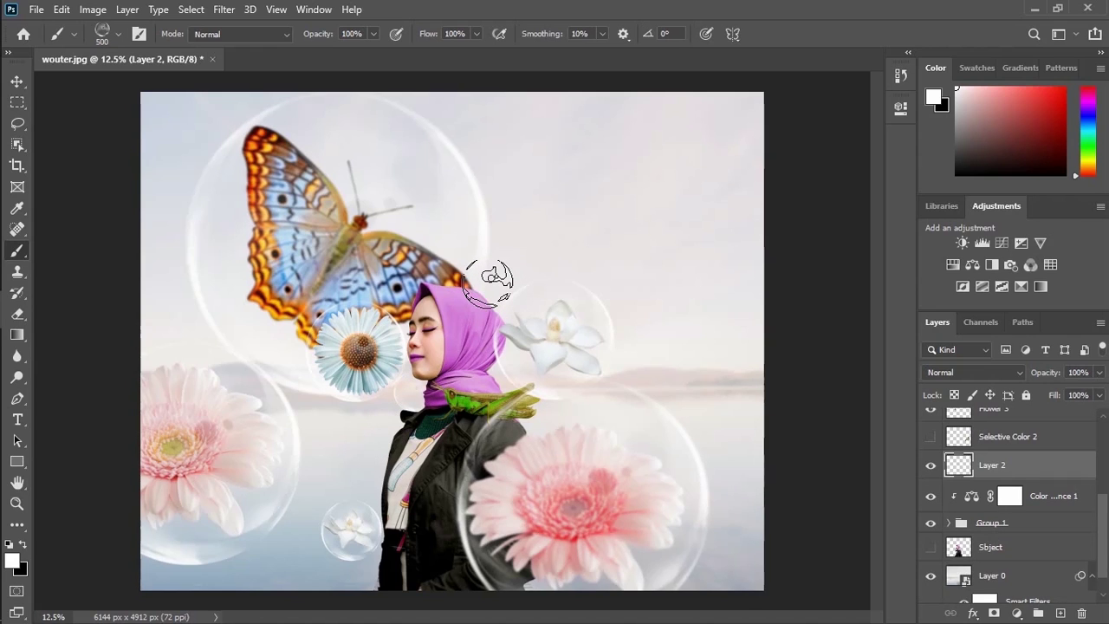
key("ctrl+shift+alt+n")
key("bracketright")
key("bracketright")
key("bracketright")
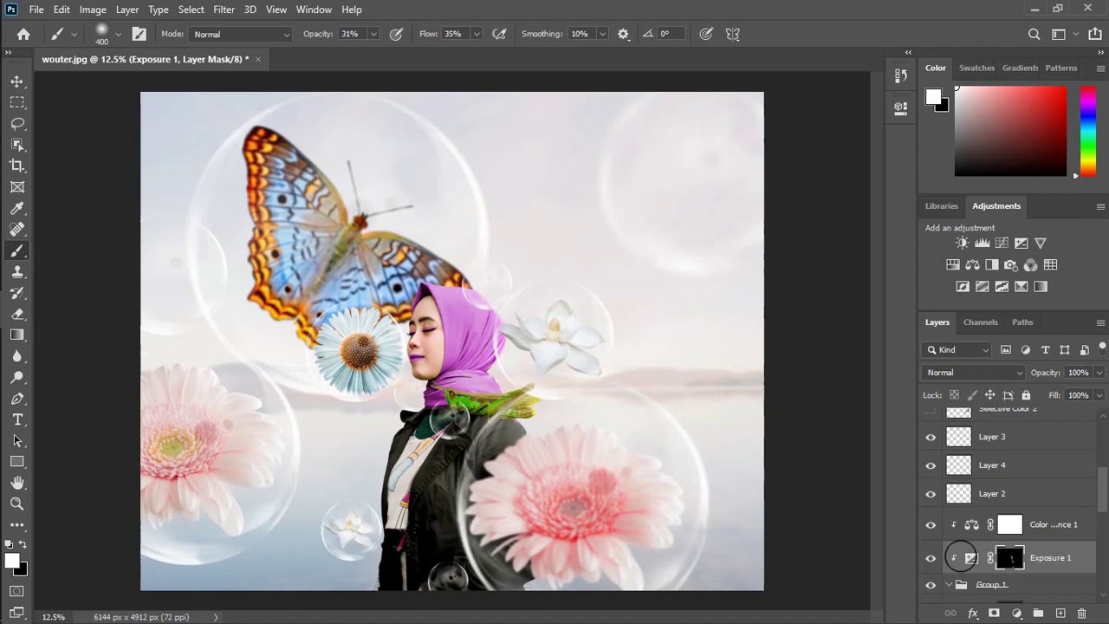
Add an Exposure 2 adjustment layer set to +0.17
left_click(1023, 244)
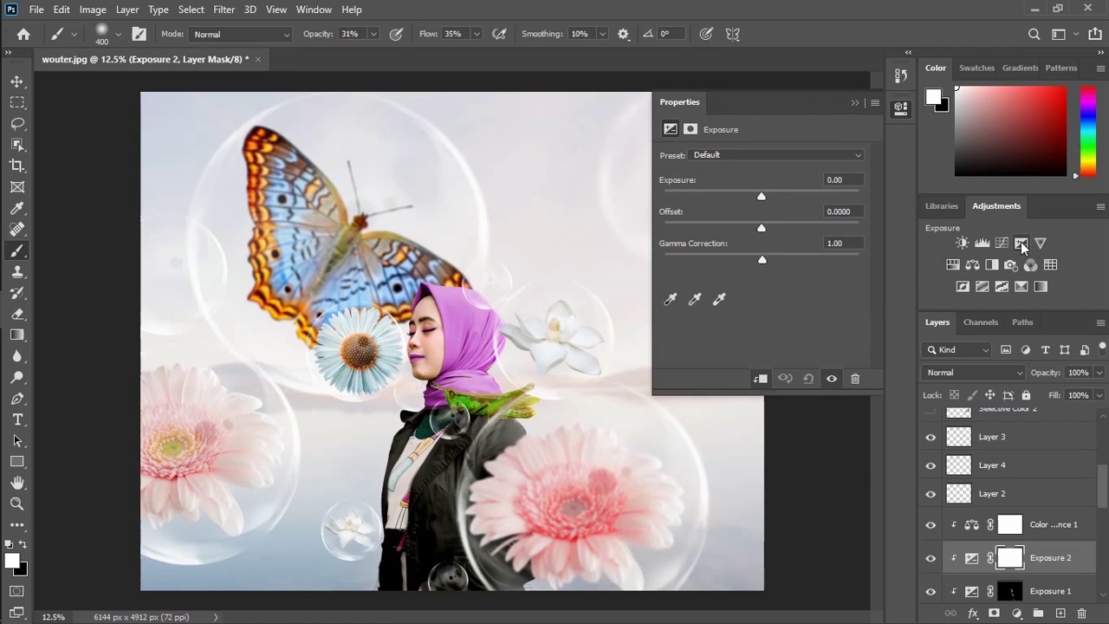
left_click_drag(761, 199, 766, 212)
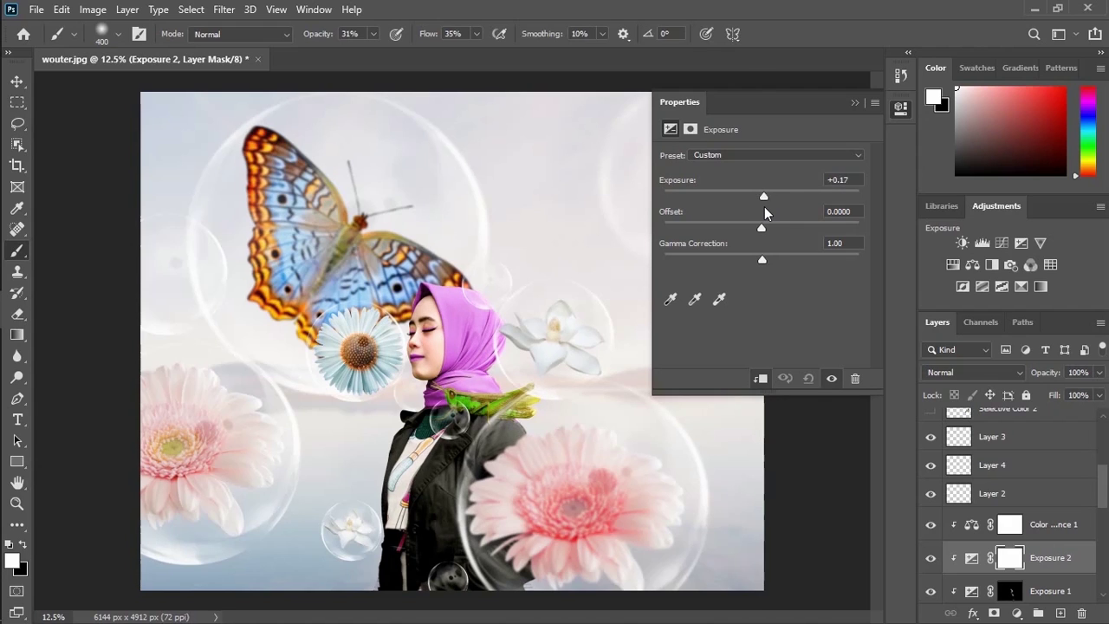
left_click_drag(764, 207, 765, 215)
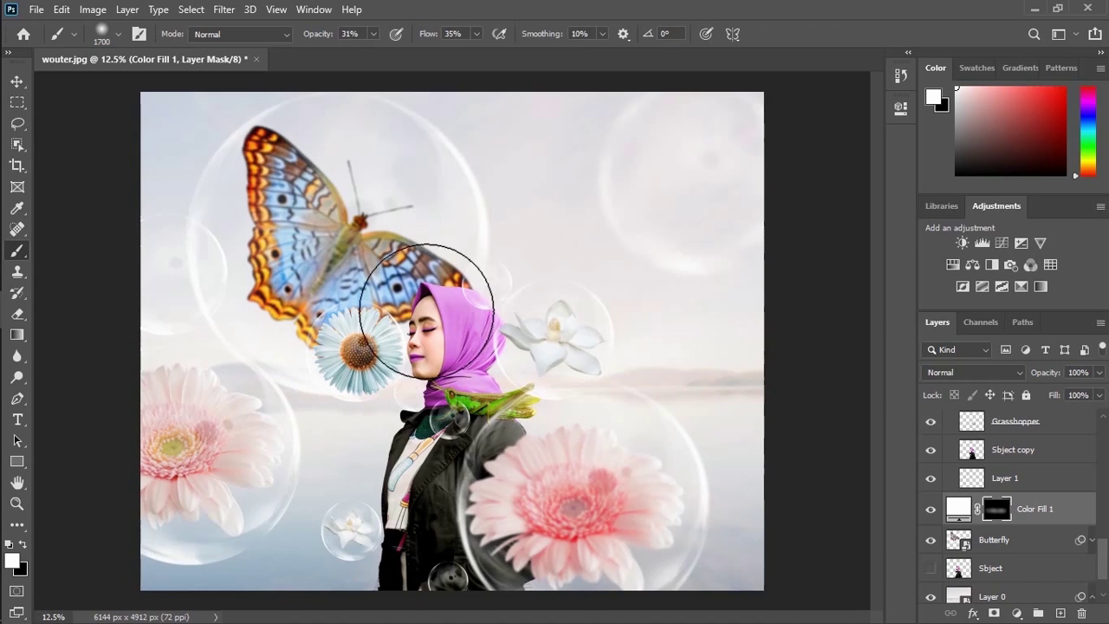
Paint soft white haze over the butterfly, daisy and upper-left bubble
left_click_drag(233, 277, 684, 299)
left_click_drag(186, 199, 409, 234)
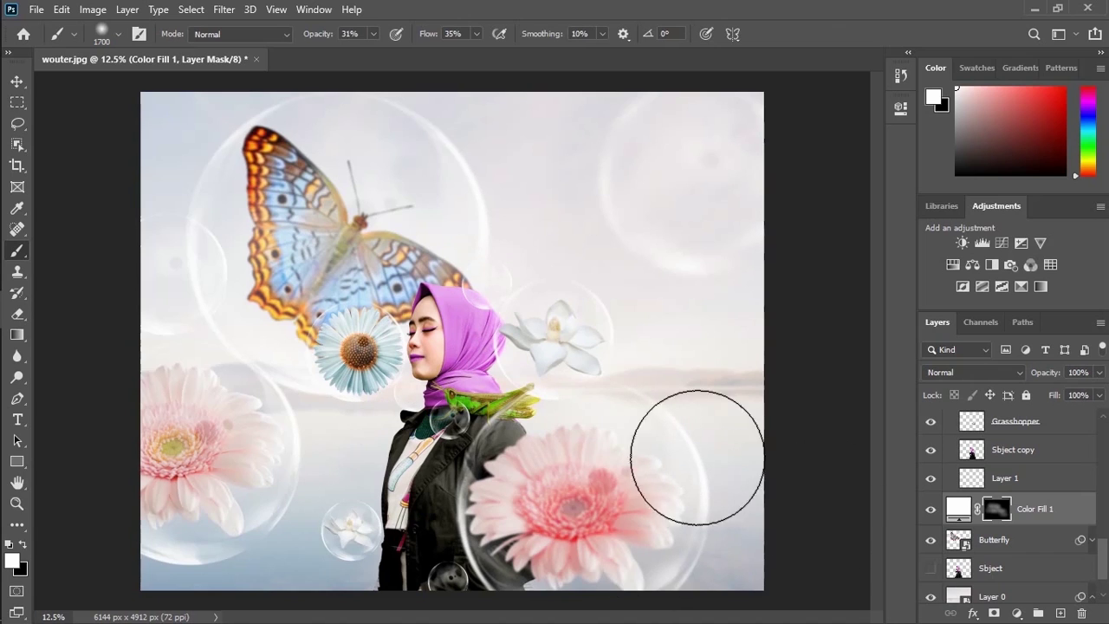
left_click_drag(1104, 555, 1105, 440)
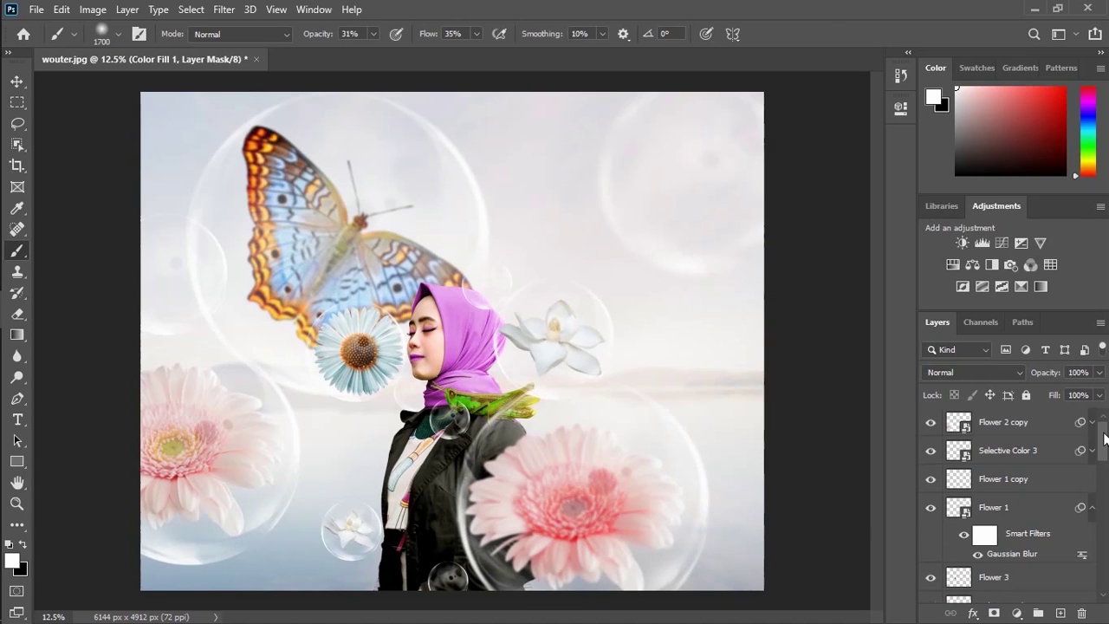
Select layers from Flower 2 copy down to Layer 0 and launch Camera Raw Filter on the merged layer
left_click(1061, 421)
left_click_drag(1105, 439, 1105, 564)
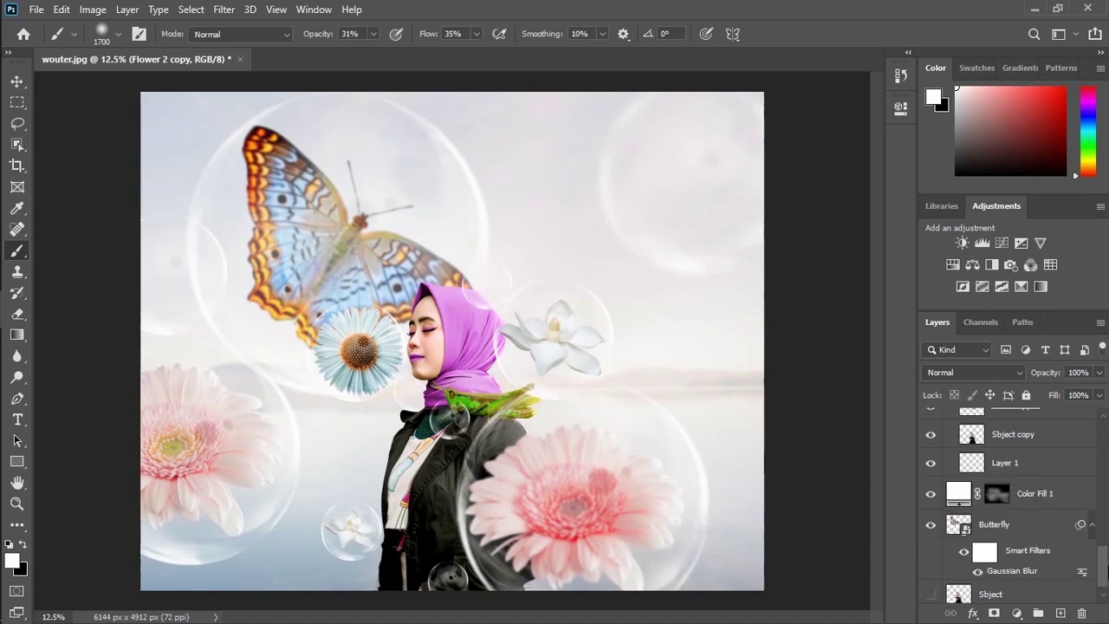
left_click(1034, 588, "shift")
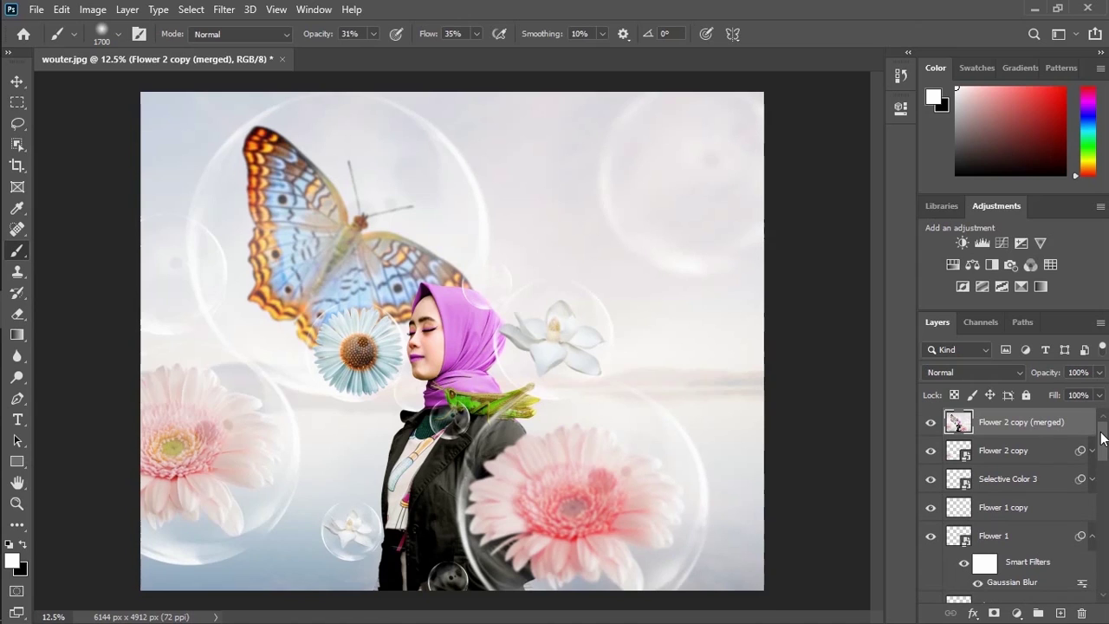
key("v")
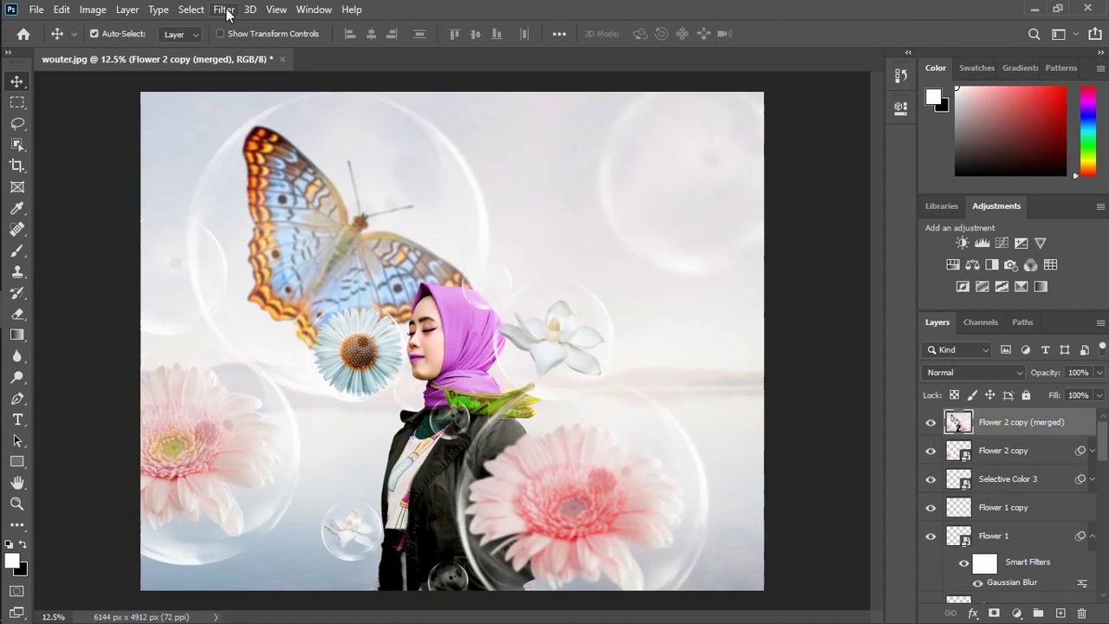
left_click(224, 10)
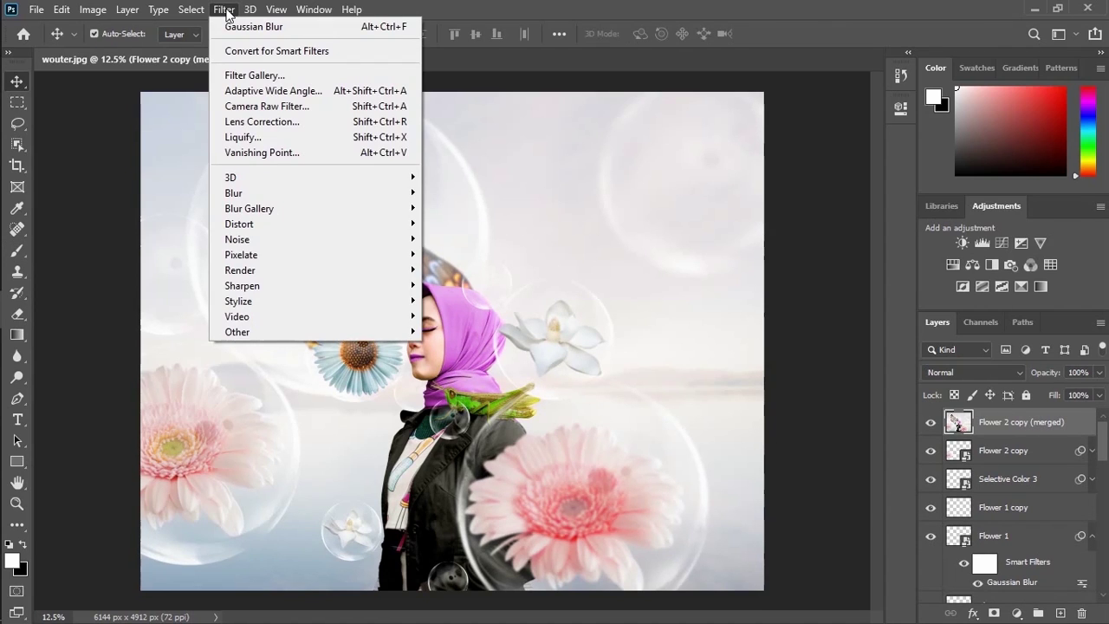
left_click(239, 106)
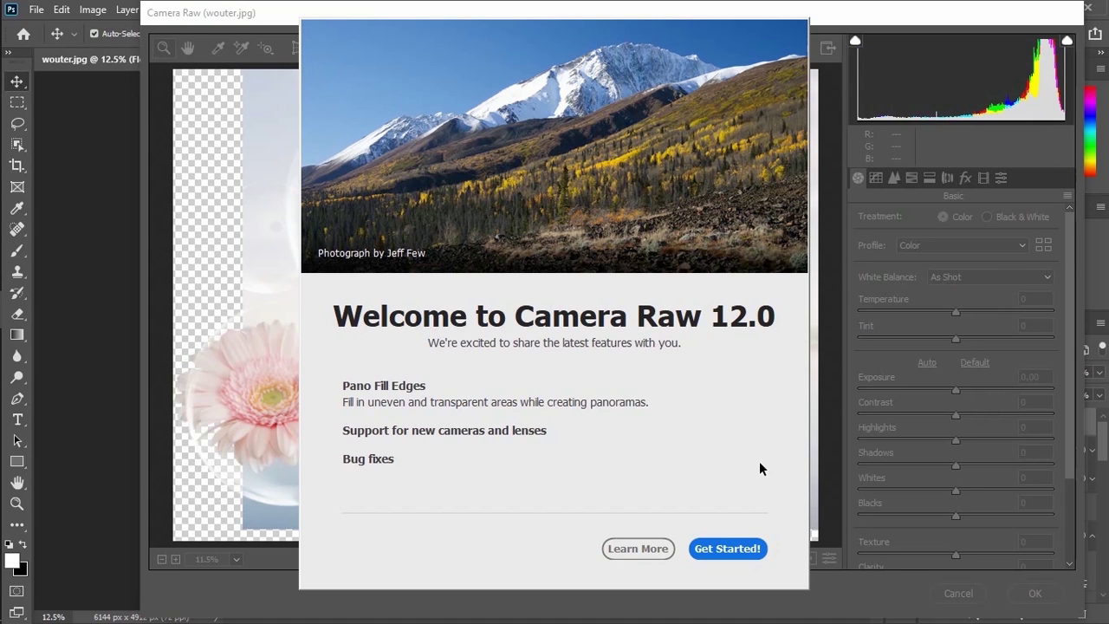
Set Temperature +2, Contrast -9, Highlights -10, Shadows +5, Whites -19 and Blacks -30
left_click(726, 548)
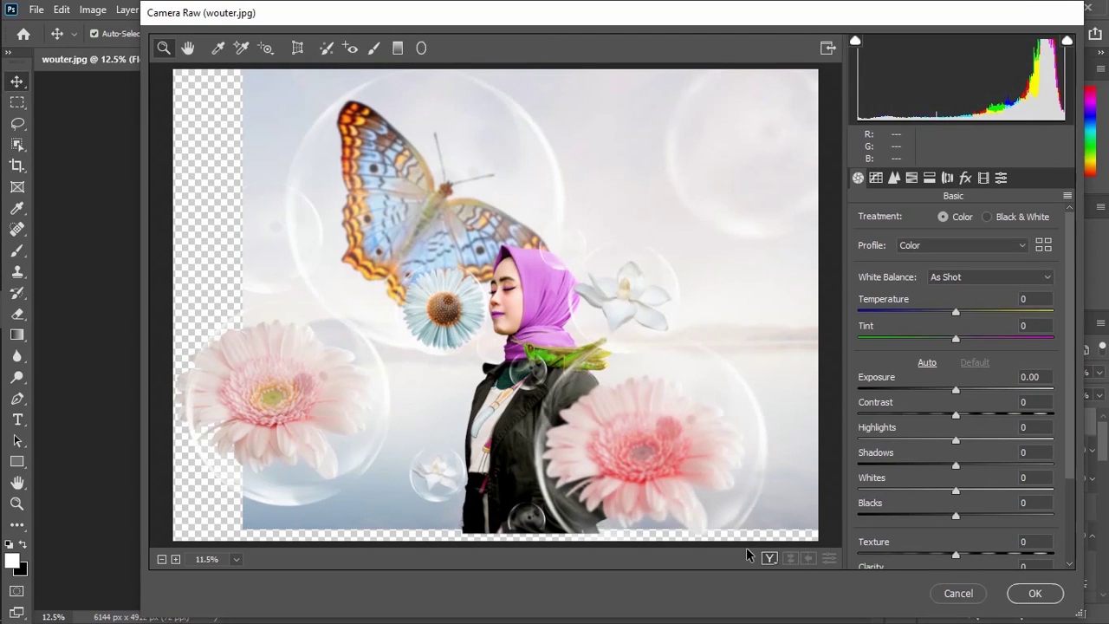
key("ctrl+plus")
key("ctrl+plus")
left_click_drag(959, 319, 961, 319)
mouse_move(957, 416)
left_mouse_down()
mouse_move(919, 441)
mouse_move(932, 440)
left_mouse_up()
key("ctrl+minus")
mouse_move(956, 466)
left_mouse_down()
mouse_move(902, 518)
mouse_move(953, 465)
mouse_move(957, 440)
left_mouse_up()
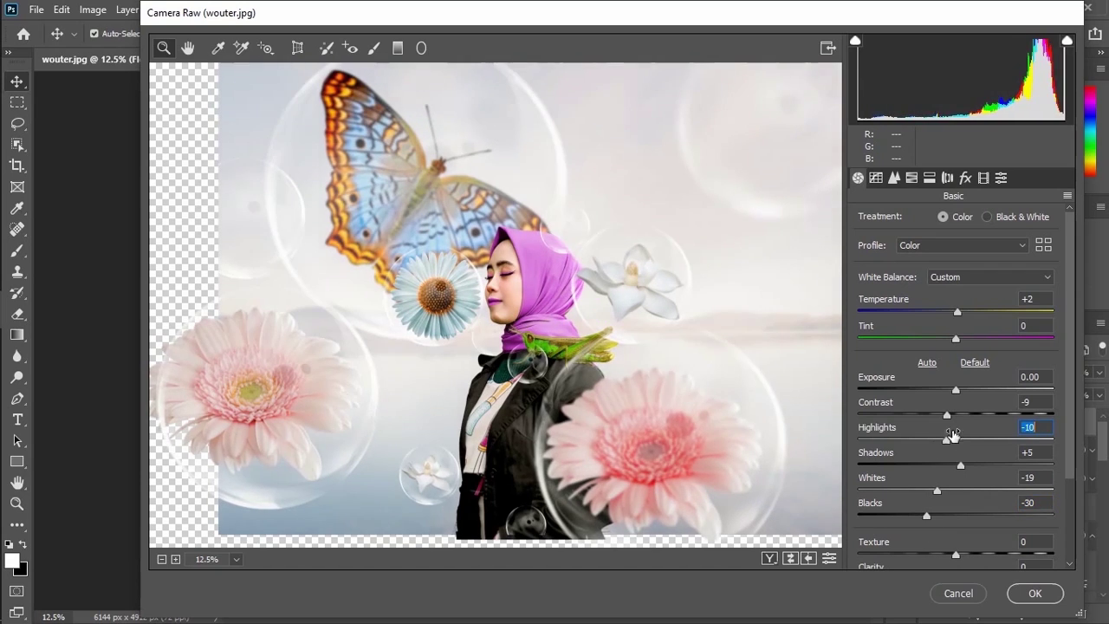
Raise HSL saturation of Purples to +38 and Magentas to +15, then apply the grade
left_click(894, 177)
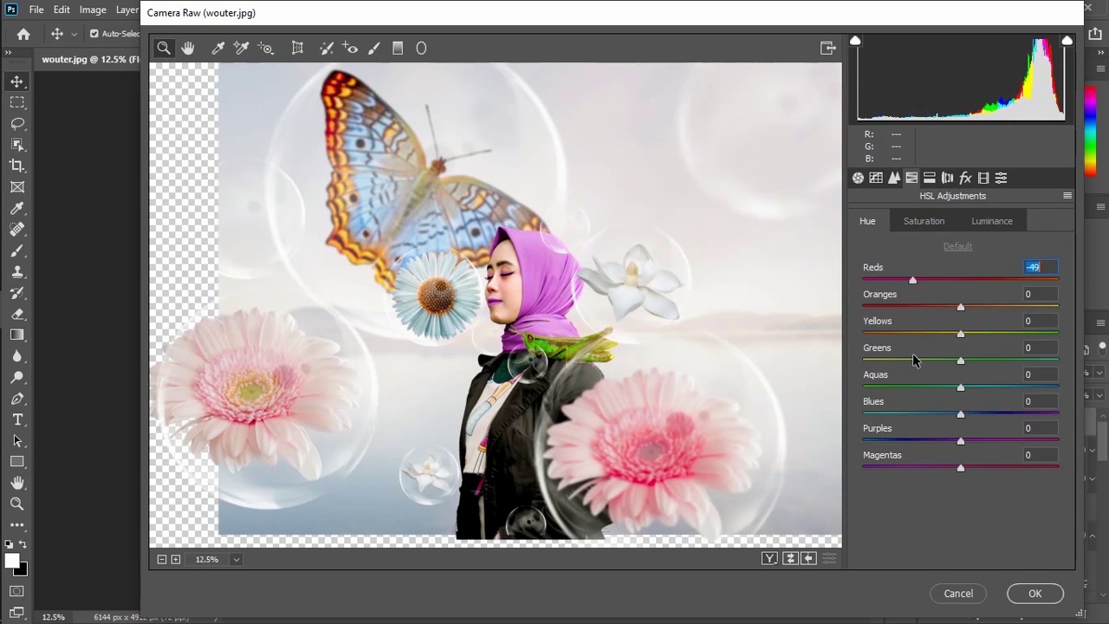
left_click(924, 221)
mouse_move(961, 441)
left_mouse_down()
mouse_move(991, 442)
mouse_move(975, 468)
left_mouse_up()
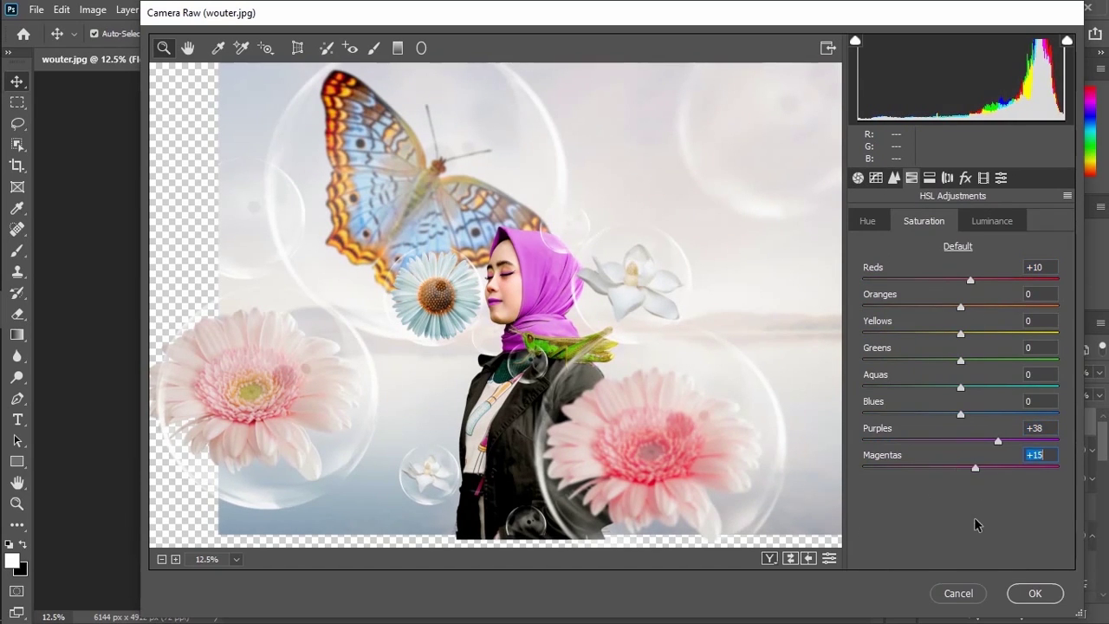
mouse_move(960, 387)
left_mouse_down()
mouse_move(997, 386)
mouse_move(1017, 359)
mouse_move(993, 360)
mouse_move(979, 333)
mouse_move(989, 307)
left_mouse_up()
key("Return")
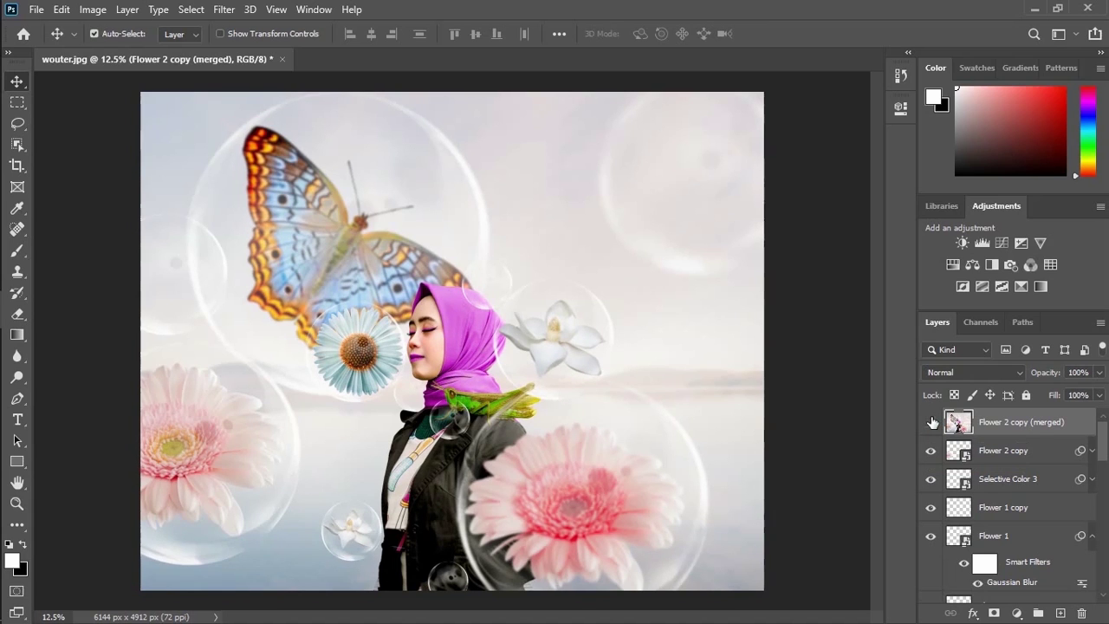
left_click(933, 422)
left_click(933, 423)
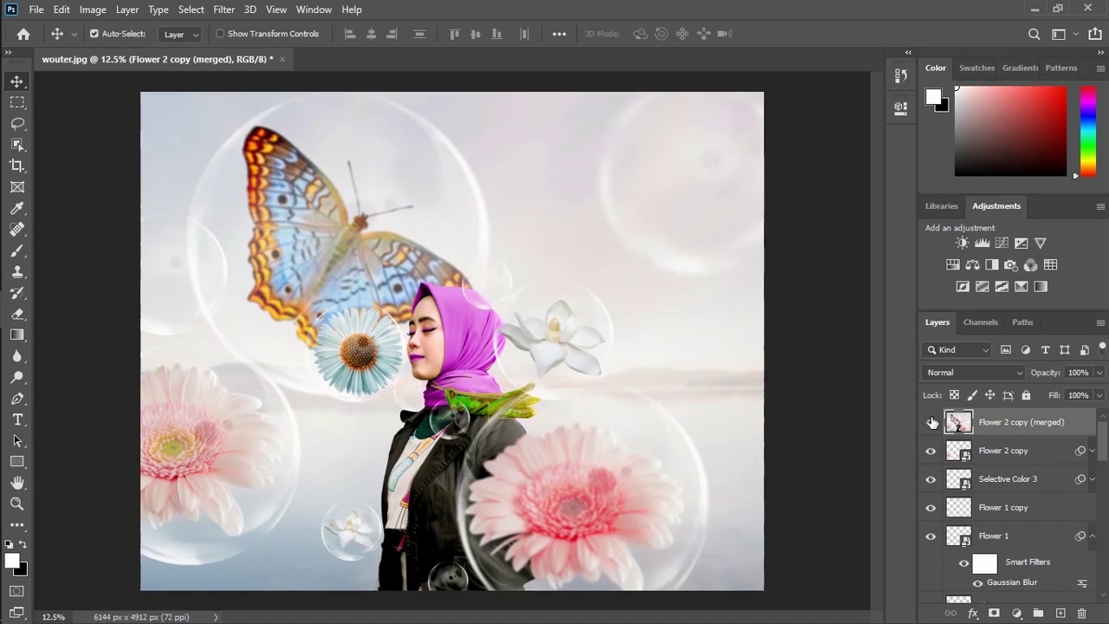